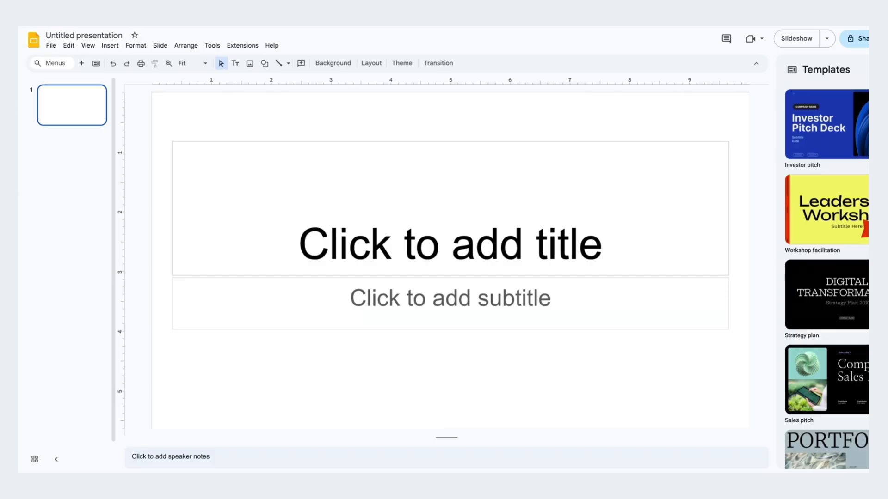
# - Set the page size to a custom 8.5 × 11 inches
pyautogui.click(51, 46)
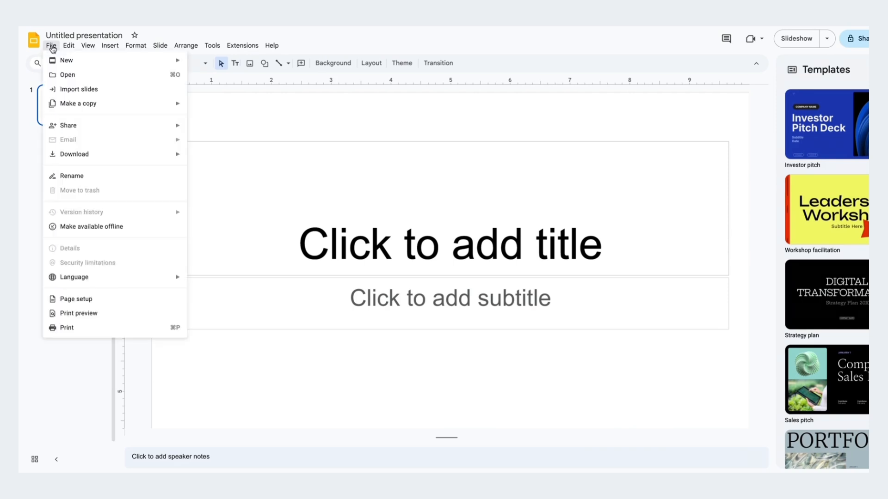
pyautogui.click(80, 300)
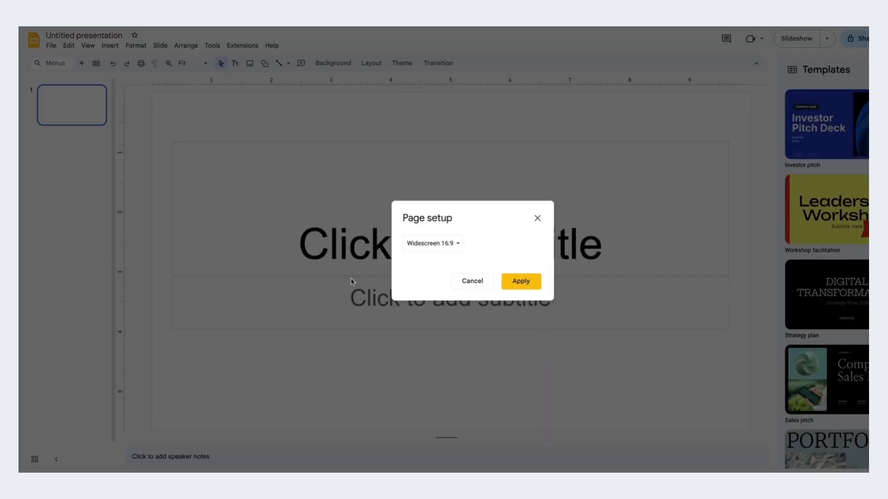
pyautogui.click(436, 244)
pyautogui.click(435, 279)
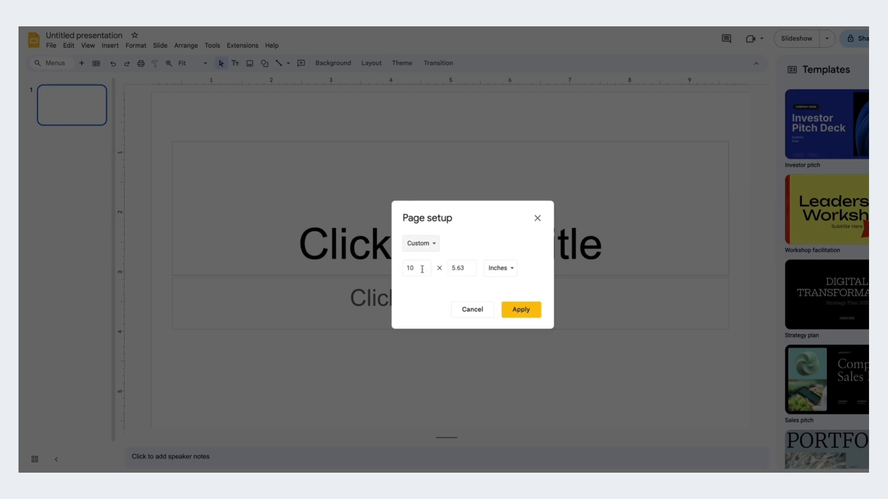
pyautogui.write('8.5')
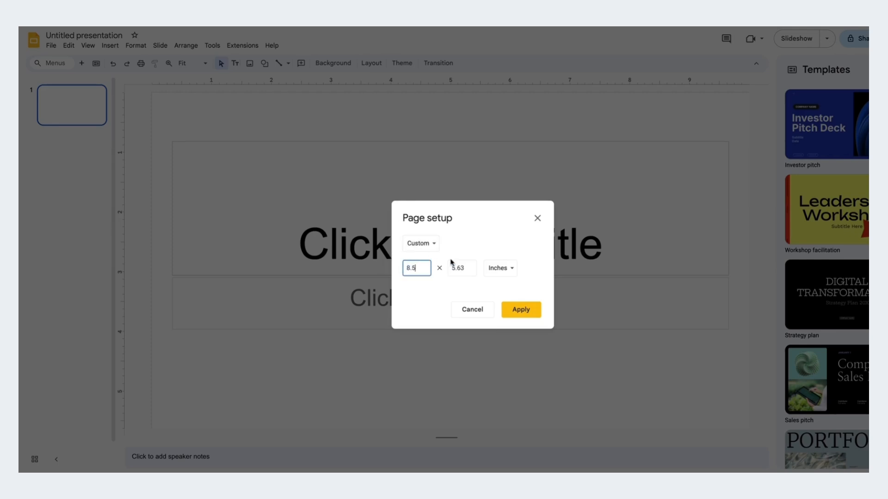
pyautogui.click(469, 268)
pyautogui.write('11')
pyautogui.click(509, 272)
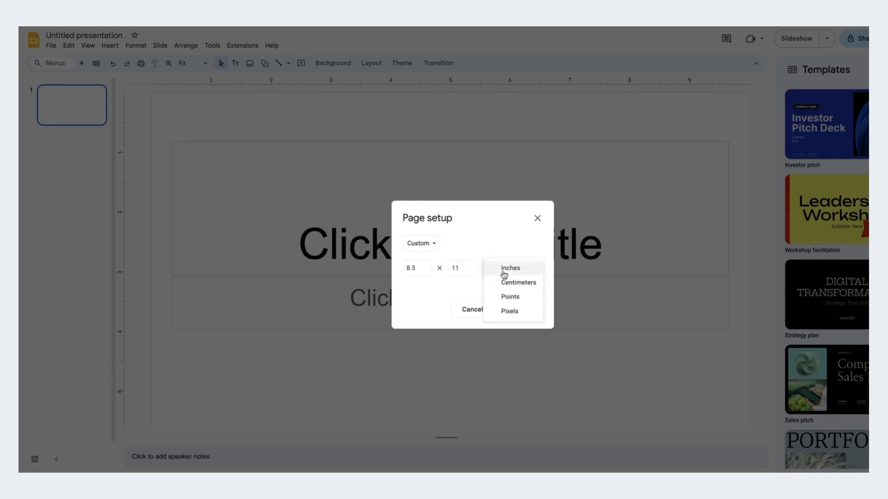
pyautogui.click(521, 309)
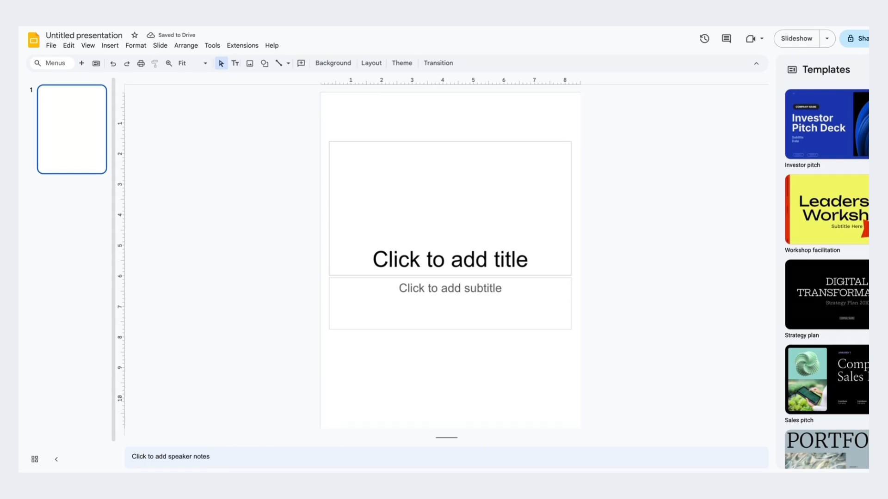
# - Close the template suggestions and delete the title and subtitle placeholders from the slide
pyautogui.click(885, 69)
pyautogui.click(564, 145)
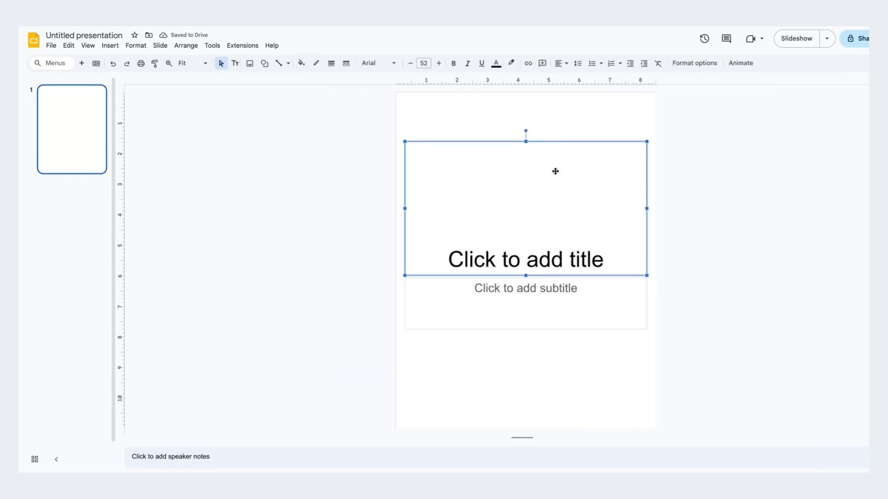
pyautogui.press('Delete')
pyautogui.click(580, 278)
pyautogui.press('Delete')
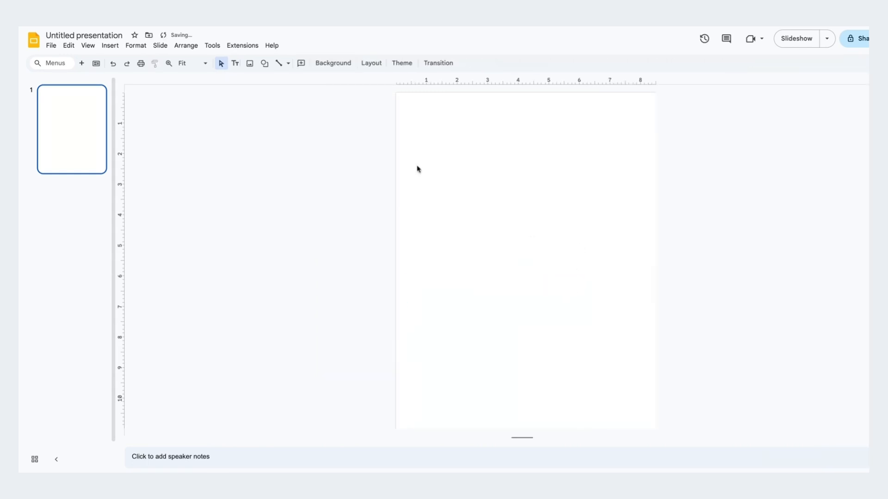
# - Hide the filmstrip and rename the presentation as "practice"
pyautogui.click(88, 46)
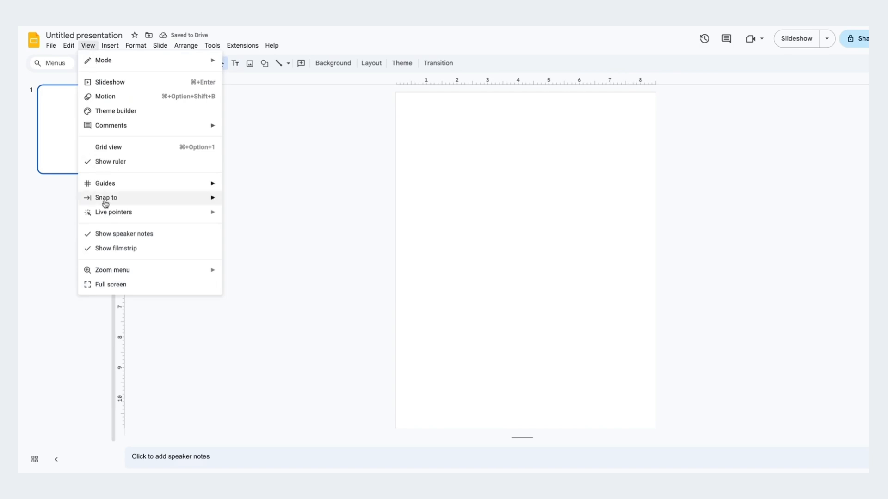
pyautogui.click(118, 249)
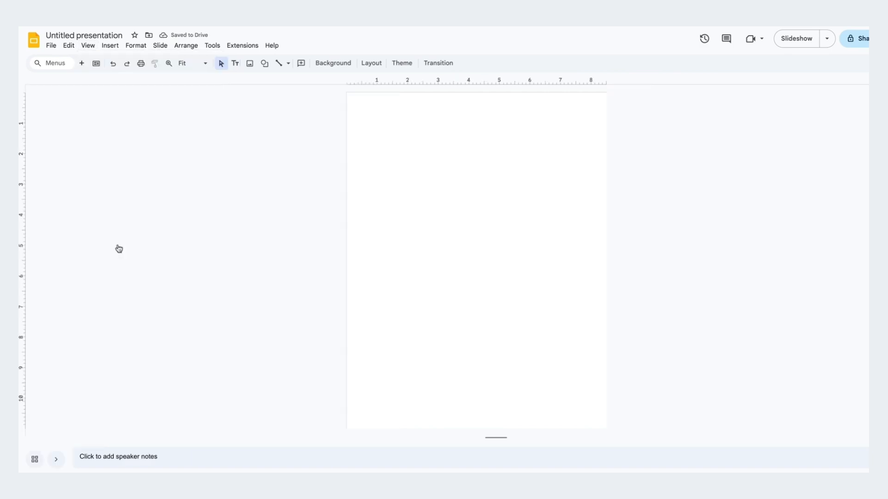
pyautogui.doubleClick(73, 36)
pyautogui.hotkey('ctrl', 'a')
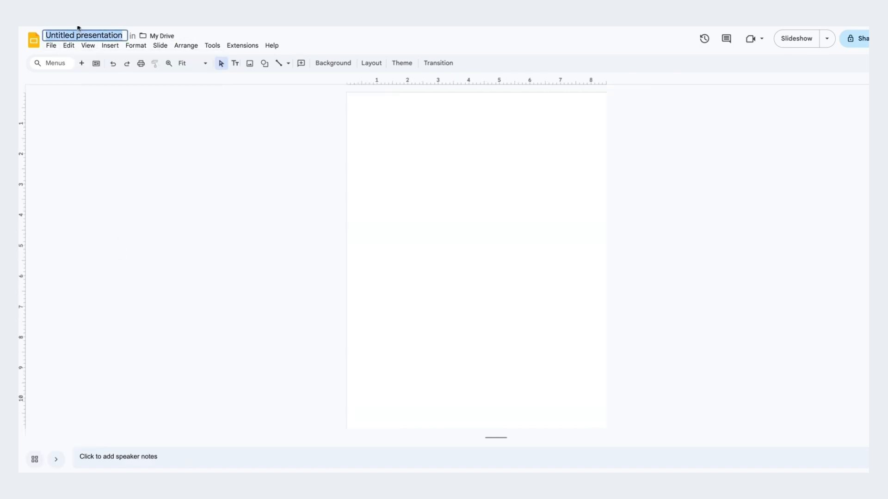
pyautogui.write('practice')
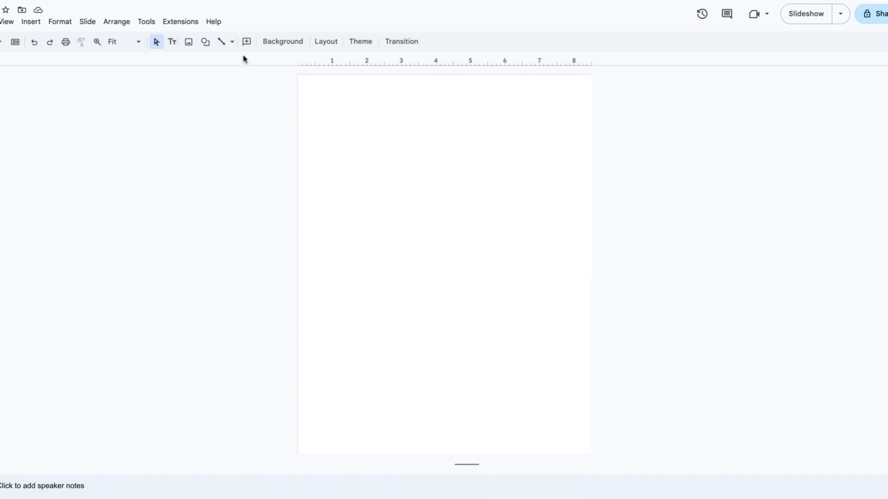
# - Draw a straight horizontal line across the middle of the page, extending slightly past both side edges
pyautogui.click(232, 41)
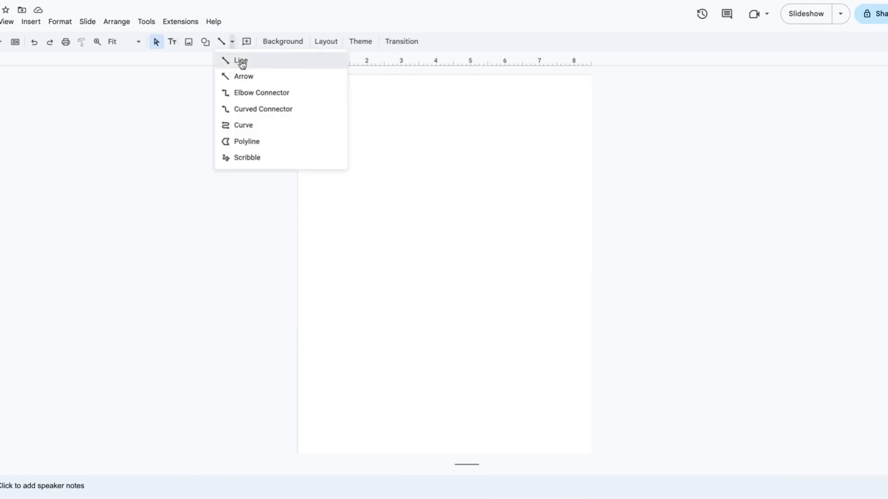
pyautogui.click(238, 61)
pyautogui.moveTo(279, 257)
pyautogui.mouseDown()
pyautogui.moveTo(388, 257)
pyautogui.moveTo(607, 282)
pyautogui.mouseUp()
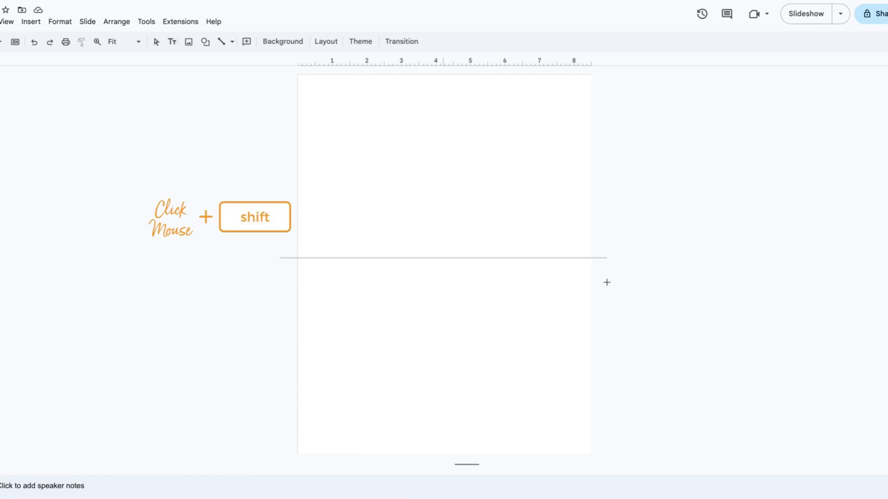
pyautogui.moveTo(606, 282); pyautogui.dragTo(606, 282)
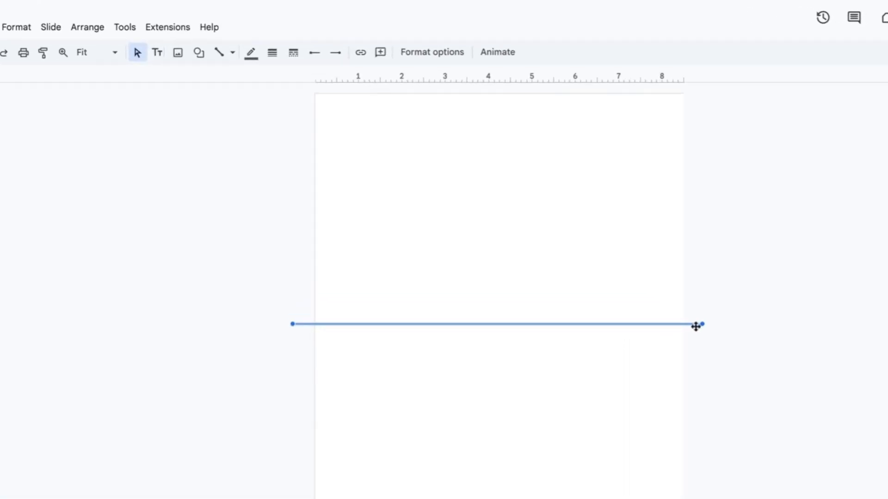
# - Format the horizontal line as black, 1px thick, with the long-dash style
pyautogui.click(251, 52)
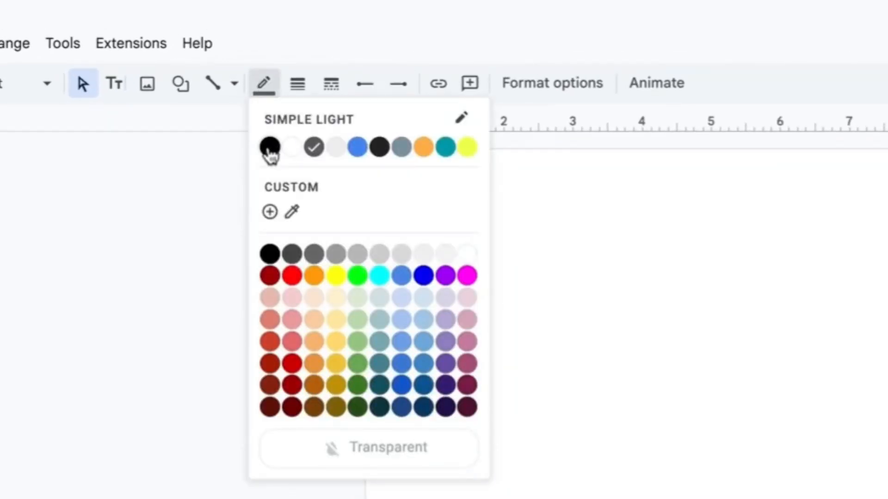
pyautogui.click(269, 148)
pyautogui.click(296, 90)
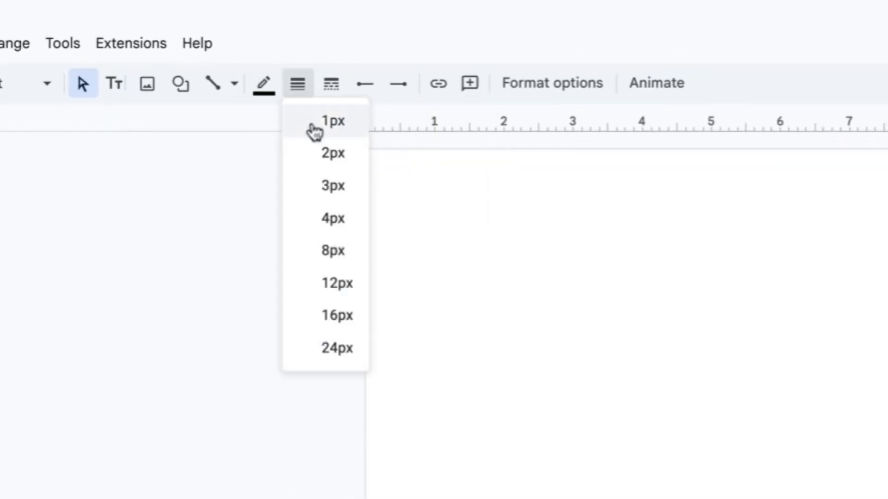
pyautogui.click(312, 124)
pyautogui.click(330, 95)
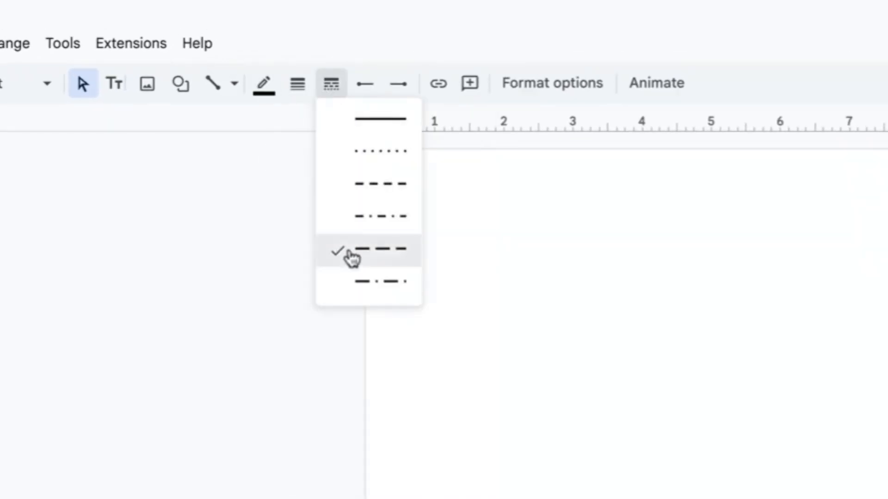
pyautogui.click(350, 257)
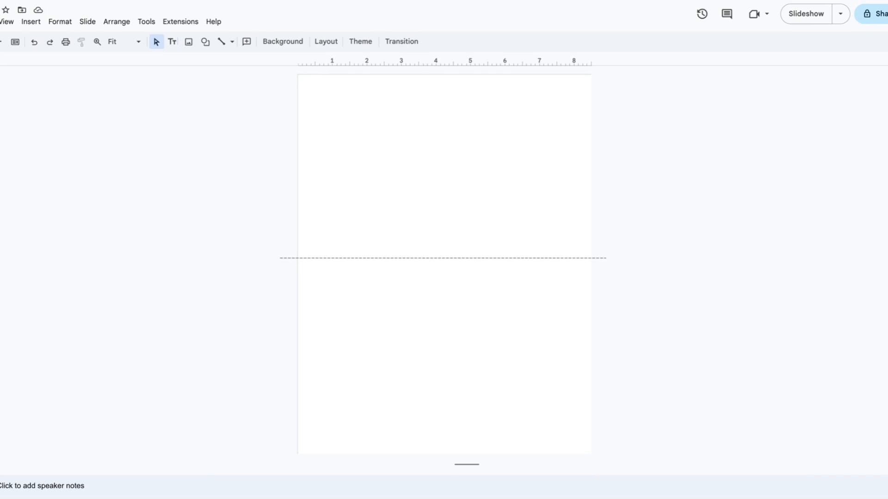
# - Center the dashed line vertically on the page
pyautogui.click(562, 258)
pyautogui.rightClick(562, 259)
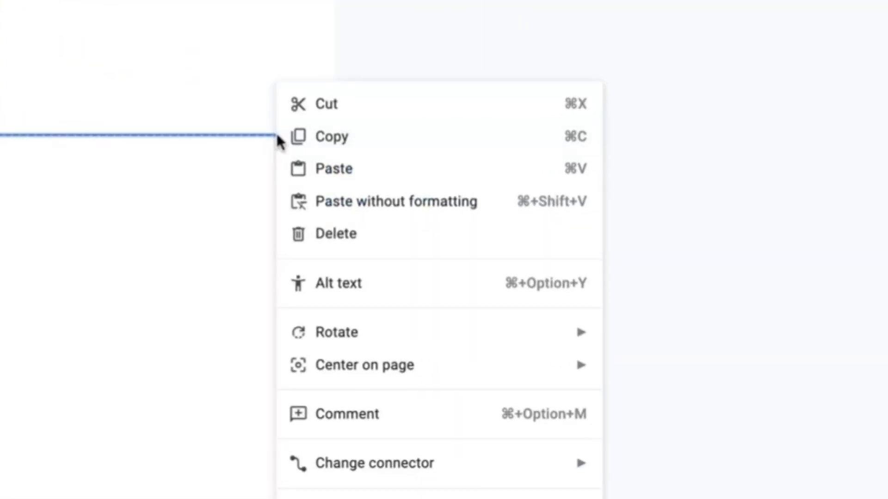
pyautogui.moveTo(598, 361)
pyautogui.click(652, 399)
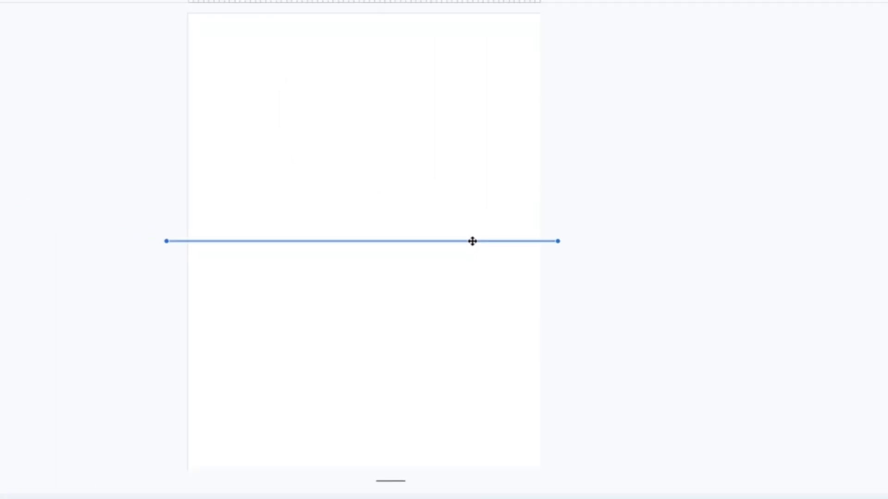
# - Move the dashed line off its position and snap it back to the guide at the page's mid-height
pyautogui.moveTo(472, 241); pyautogui.dragTo(474, 222)
pyautogui.moveTo(537, 248); pyautogui.dragTo(536, 267)
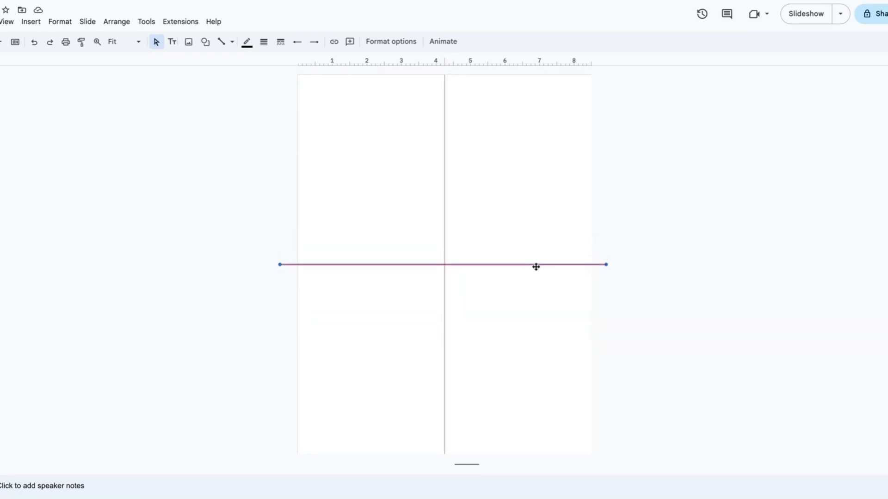
pyautogui.moveTo(535, 267); pyautogui.dragTo(535, 267)
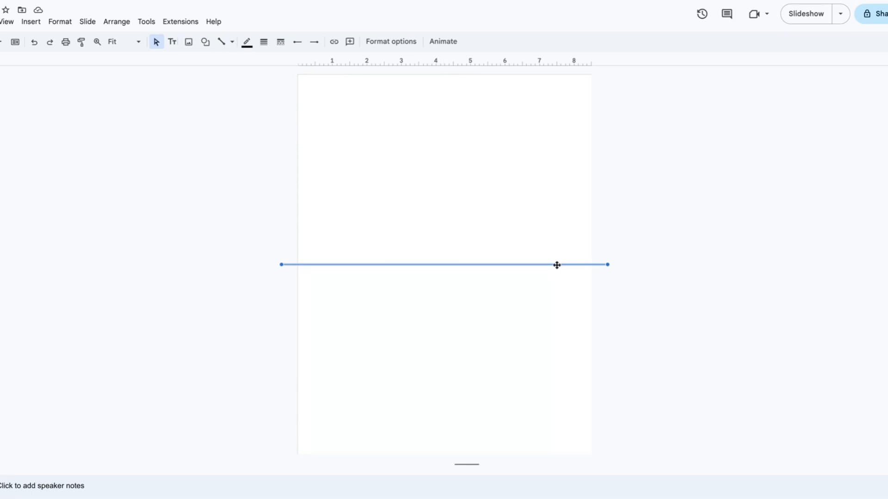
pyautogui.moveTo(555, 265)
pyautogui.mouseDown()
pyautogui.moveTo(559, 273)
pyautogui.moveTo(559, 264)
pyautogui.mouseUp()
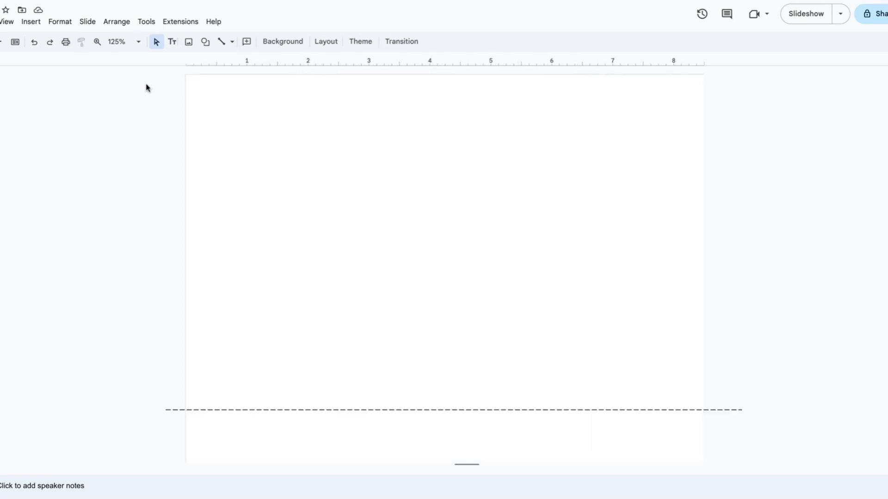
# - Draw a rectangle about 8 inches wide above the dashed line and stretch its left side slightly outward to even the margins
pyautogui.click(205, 41)
pyautogui.moveTo(211, 60)
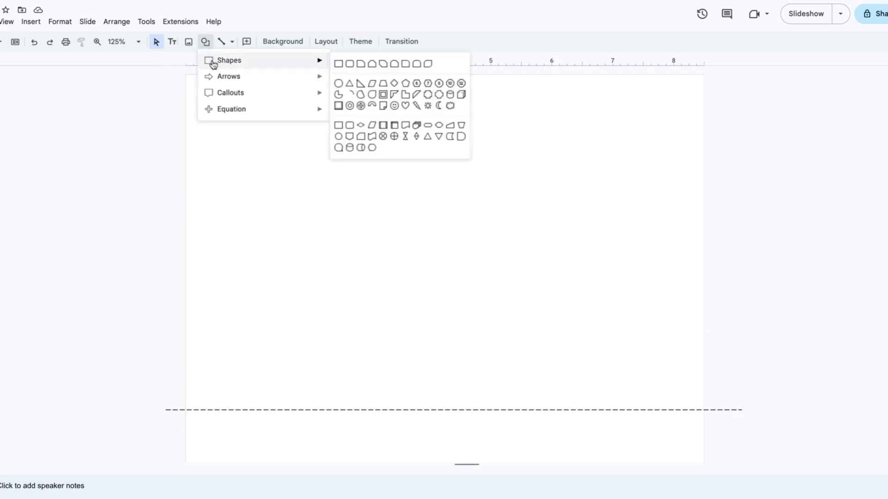
pyautogui.click(338, 64)
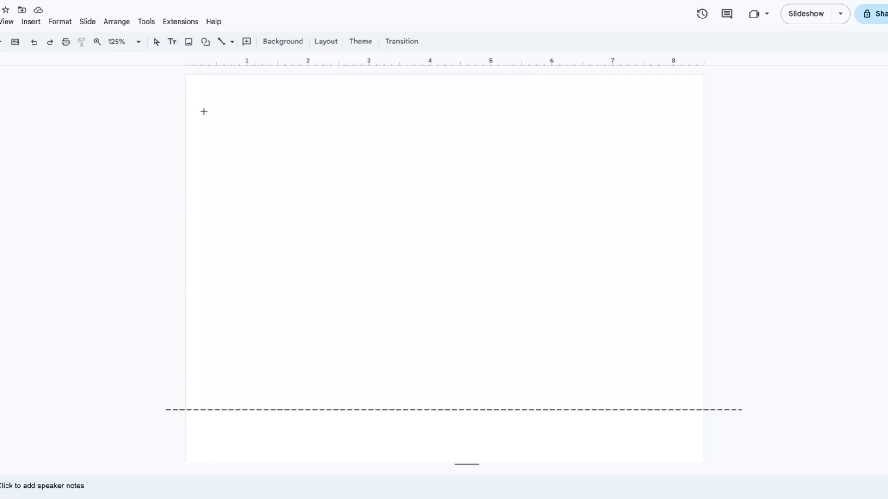
pyautogui.moveTo(202, 113); pyautogui.dragTo(693, 402)
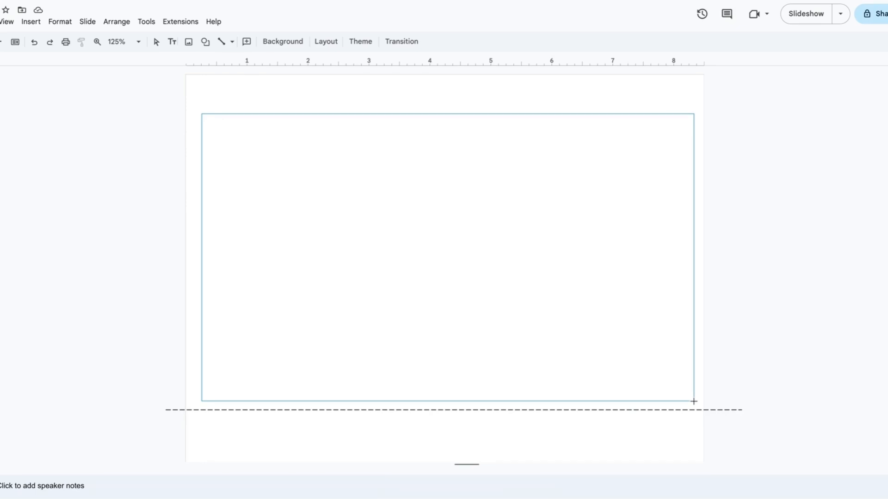
pyautogui.moveTo(694, 401); pyautogui.dragTo(694, 401)
pyautogui.moveTo(202, 257); pyautogui.dragTo(197, 258)
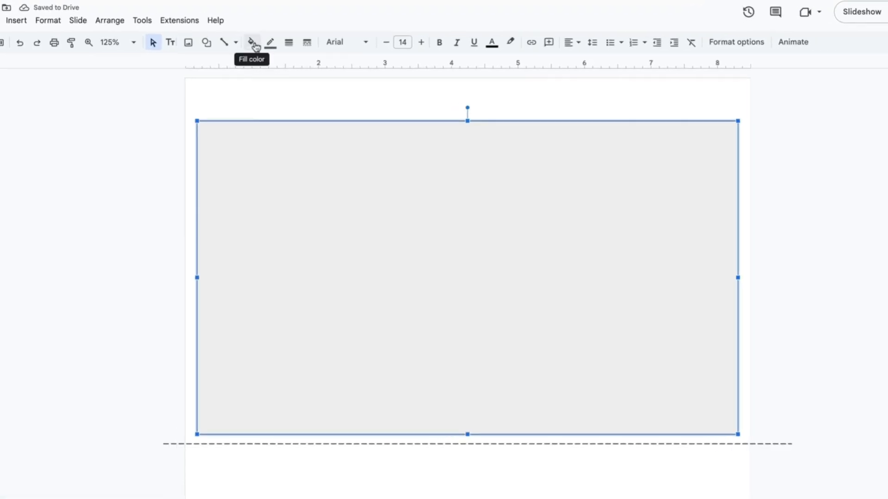
# - Give the rectangle a transparent fill and a black 3px border
pyautogui.click(247, 42)
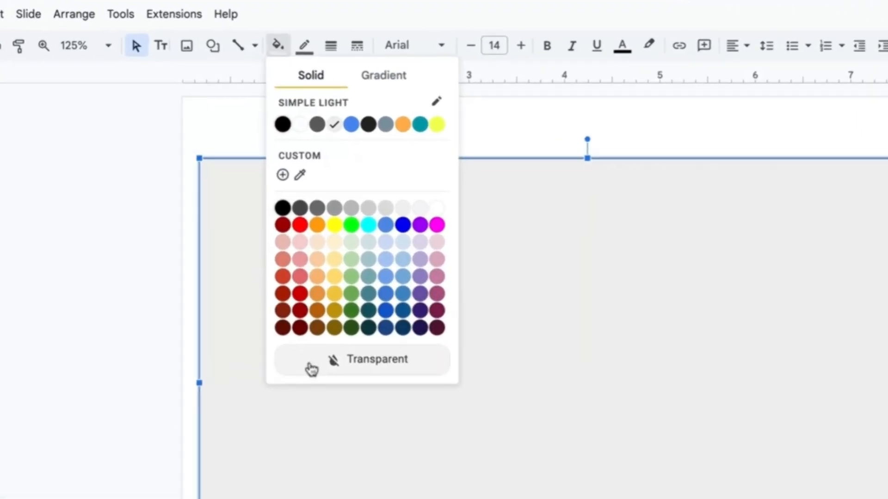
pyautogui.click(311, 369)
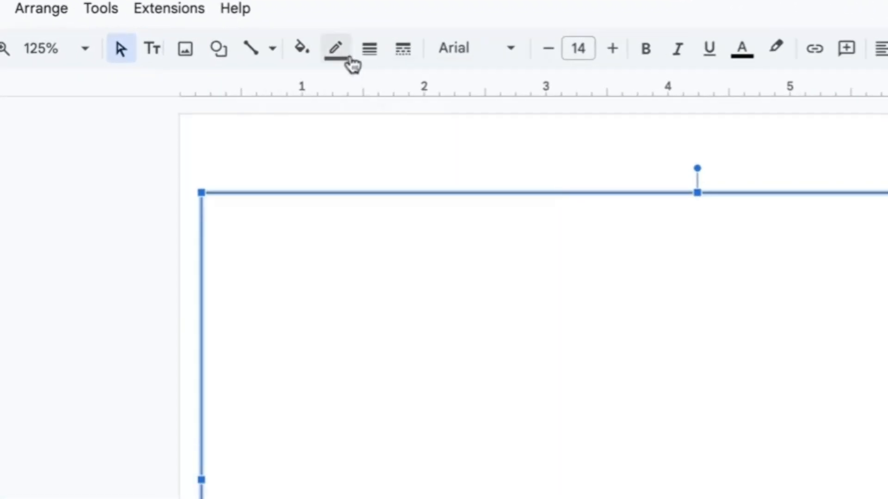
pyautogui.click(303, 44)
pyautogui.click(307, 96)
pyautogui.click(370, 54)
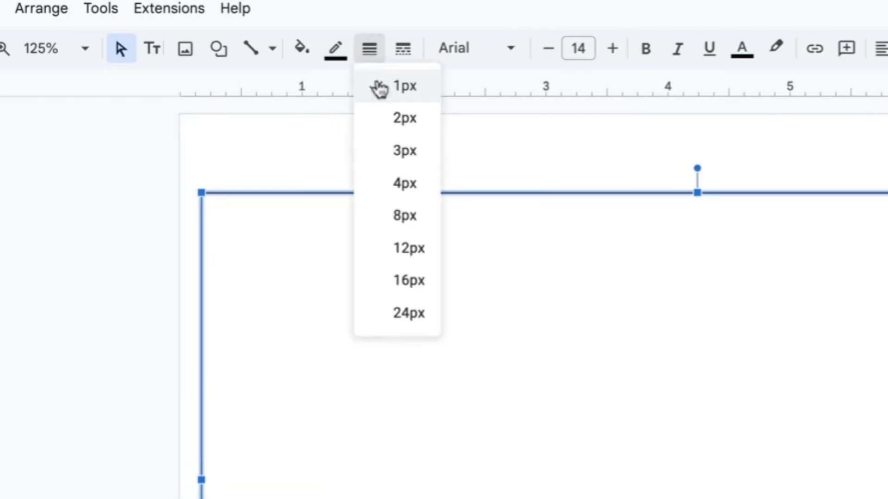
pyautogui.click(389, 154)
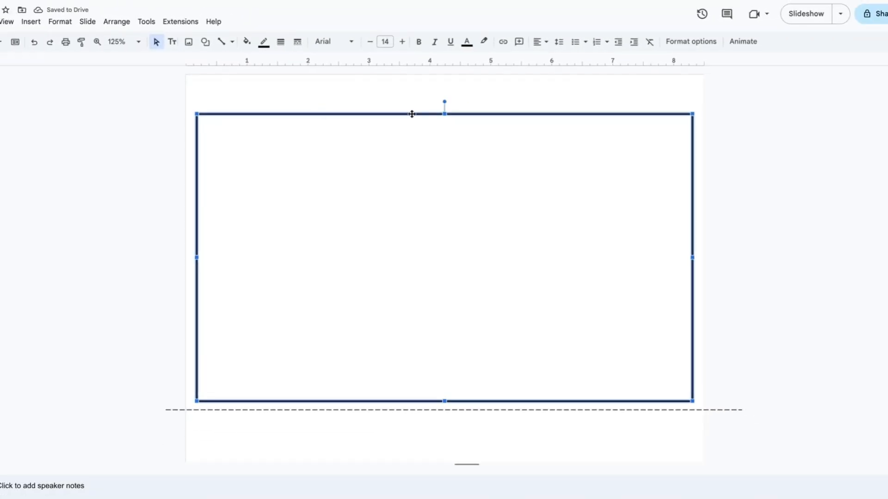
# - Center the rectangle horizontally on the page
pyautogui.rightClick(412, 114)
pyautogui.moveTo(517, 307)
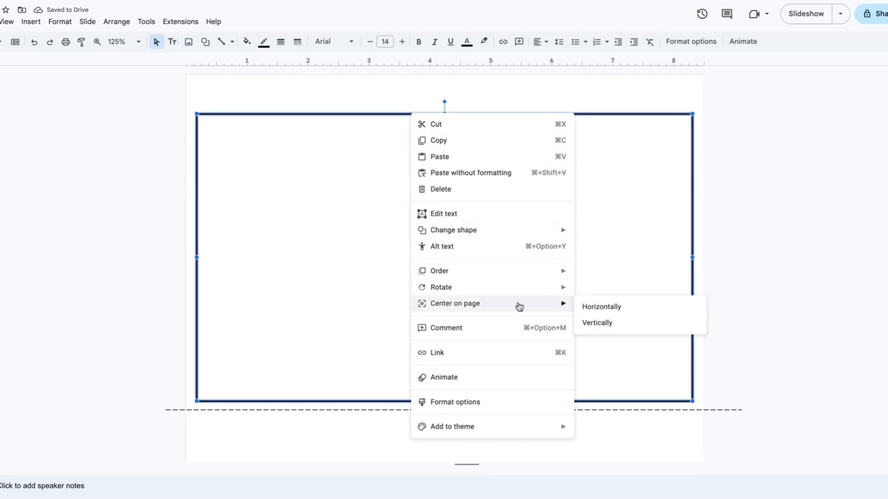
pyautogui.click(621, 309)
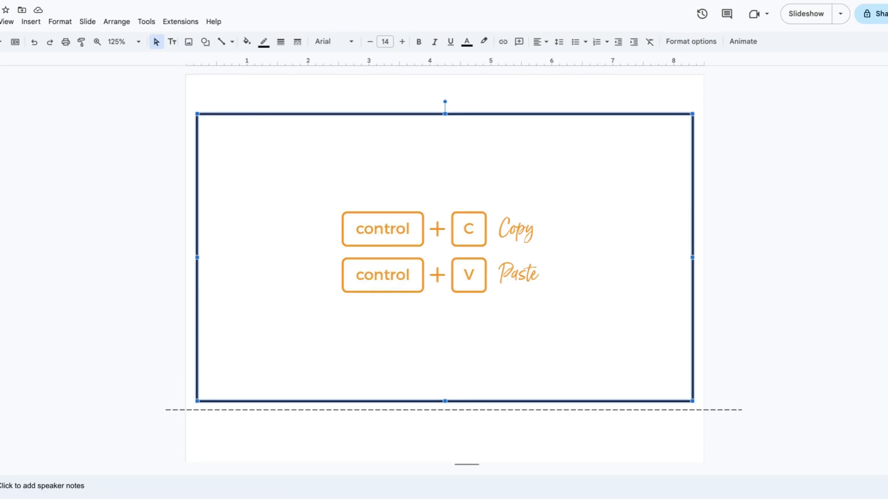
# - Duplicate the black-bordered rectangle by copying and pasting it onto the page
pyautogui.hotkey('ctrl', 'v')
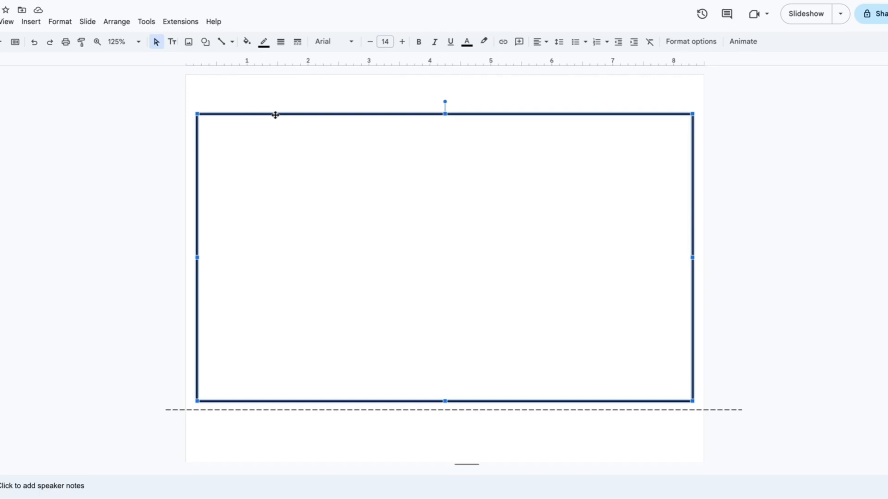
pyautogui.click(0, 22)
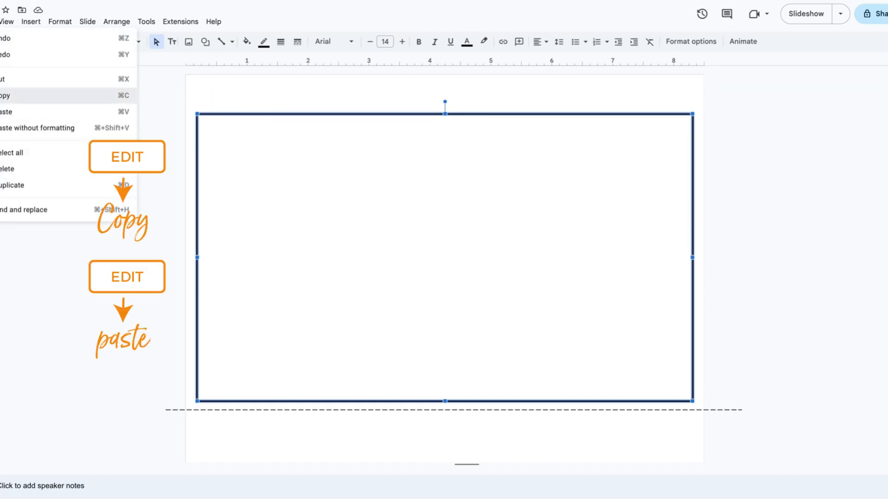
pyautogui.click(4, 95)
pyautogui.click(0, 22)
pyautogui.click(5, 112)
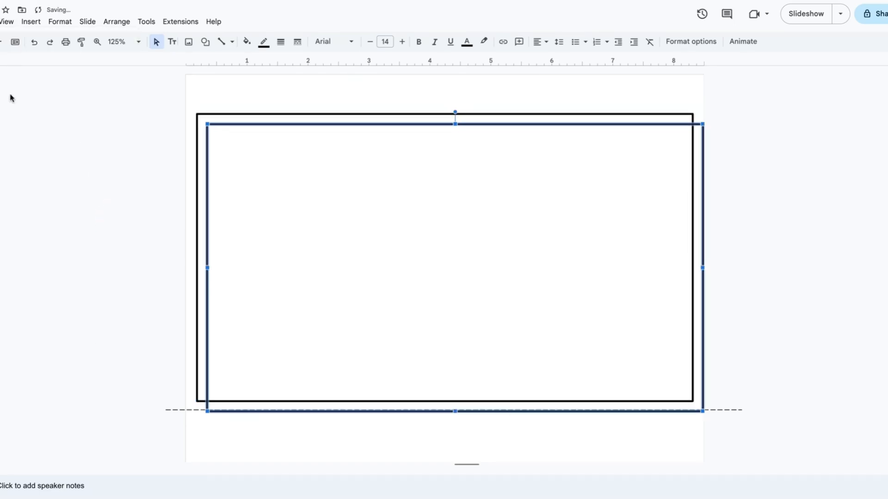
# - Give the copied rectangle a 2px border with a short-dash style
pyautogui.click(281, 45)
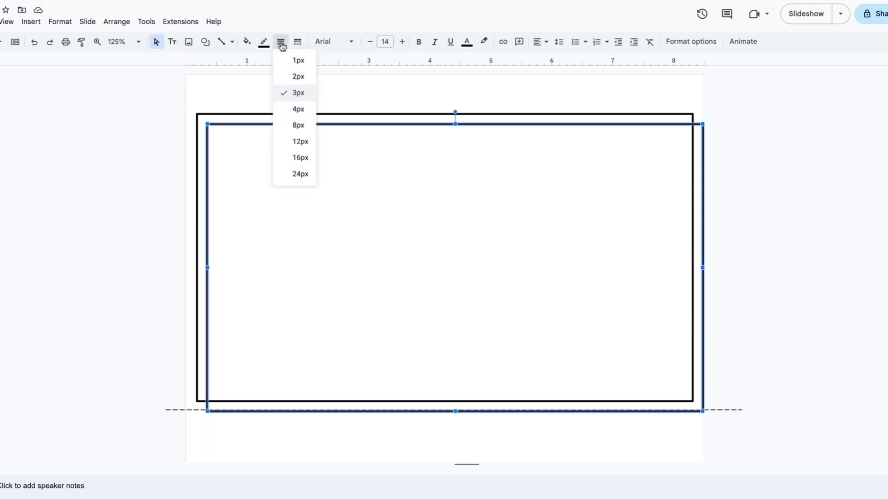
pyautogui.click(294, 77)
pyautogui.click(297, 46)
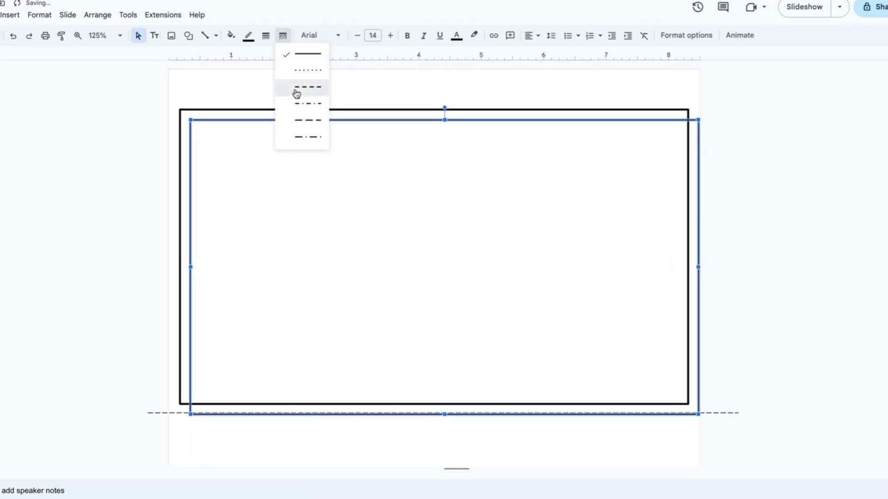
pyautogui.click(319, 91)
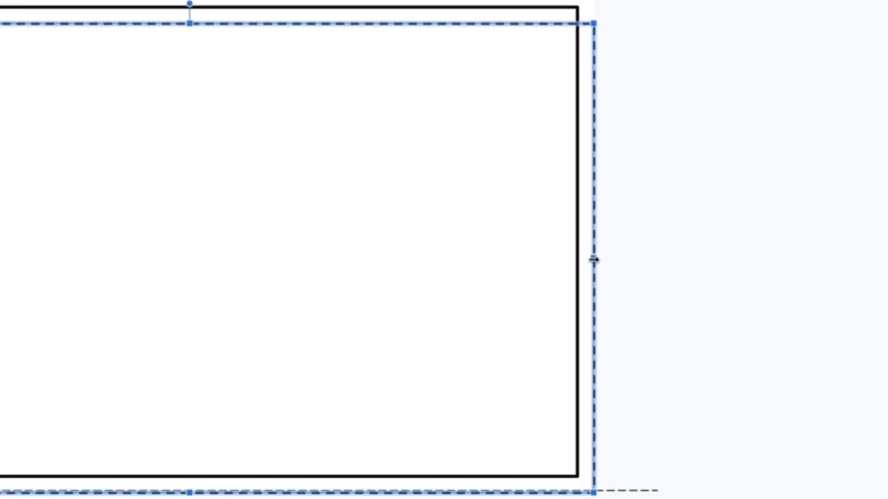
# - Pull in the dashed rectangle's right and bottom edges so it fits inside the solid rectangle with even gaps
pyautogui.moveTo(594, 262); pyautogui.dragTo(562, 261)
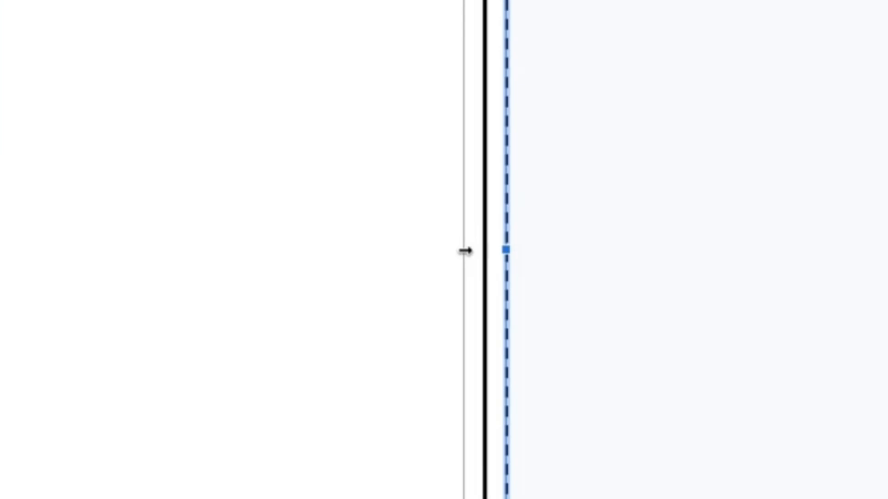
pyautogui.moveTo(465, 251); pyautogui.dragTo(464, 251)
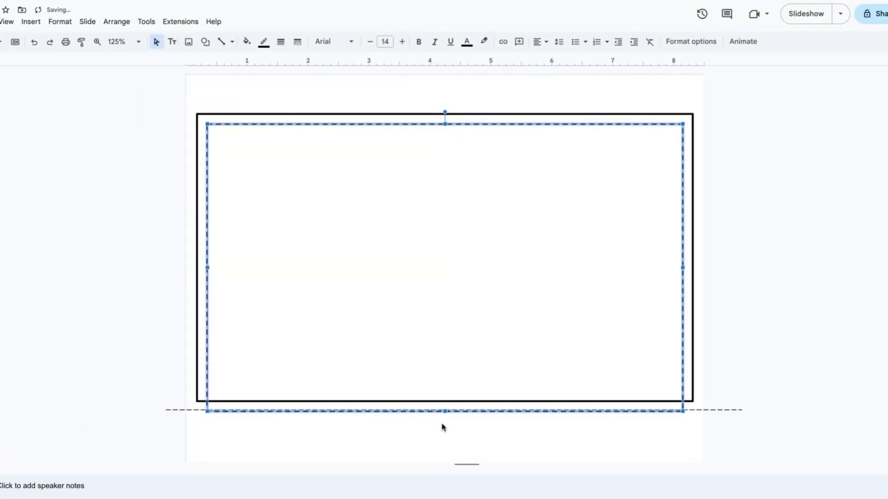
pyautogui.moveTo(447, 411); pyautogui.dragTo(446, 390)
pyautogui.click(346, 98)
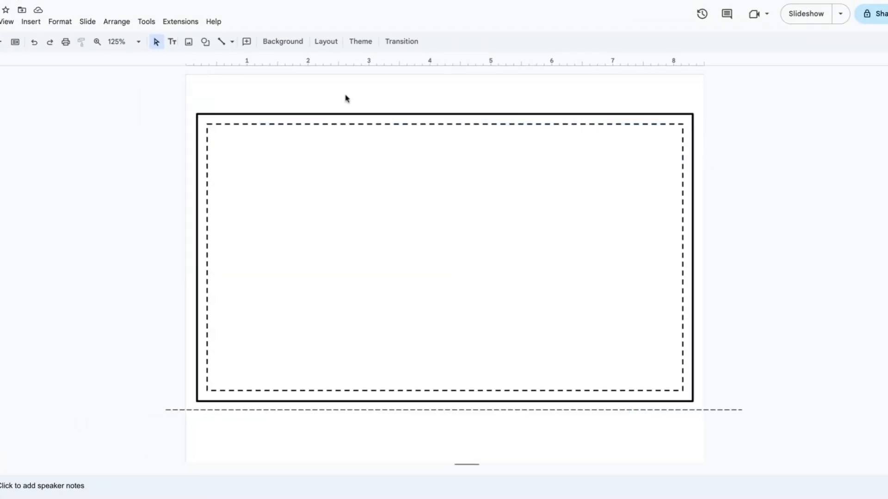
# - Align the solid and dashed rectangles with each other, horizontally to center and vertically to middle
pyautogui.moveTo(349, 89); pyautogui.dragTo(391, 157)
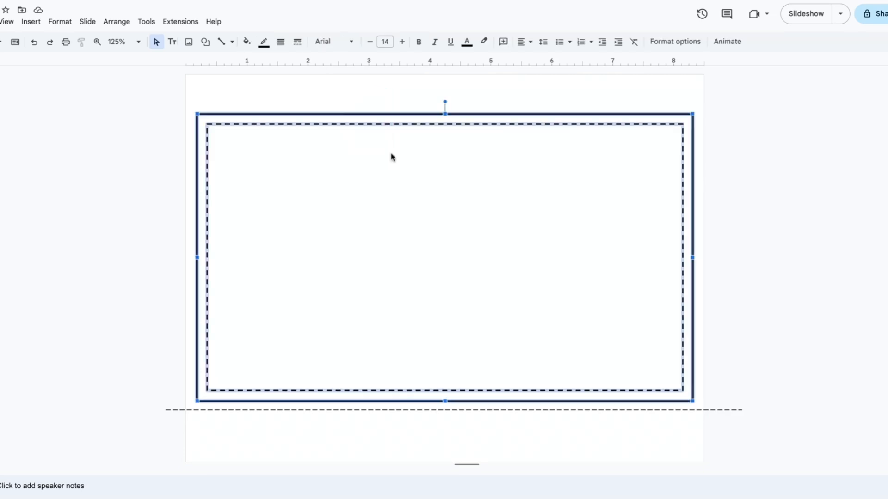
pyautogui.rightClick(393, 128)
pyautogui.moveTo(448, 306)
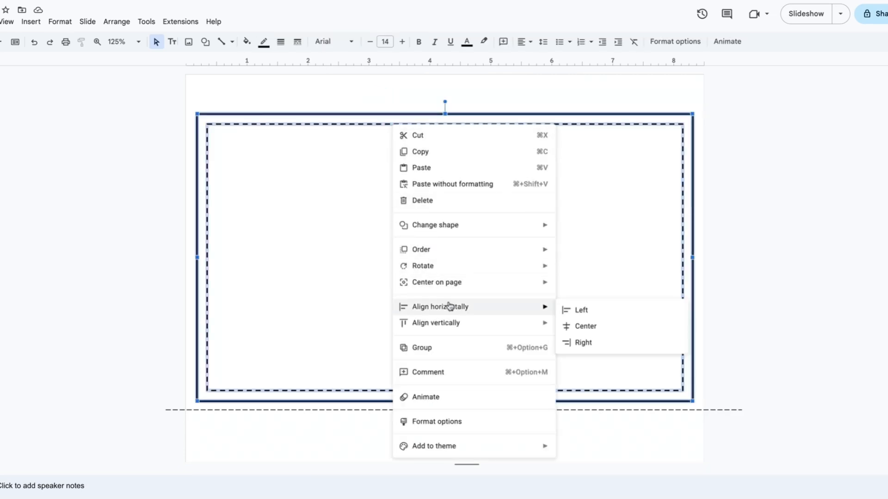
pyautogui.click(586, 327)
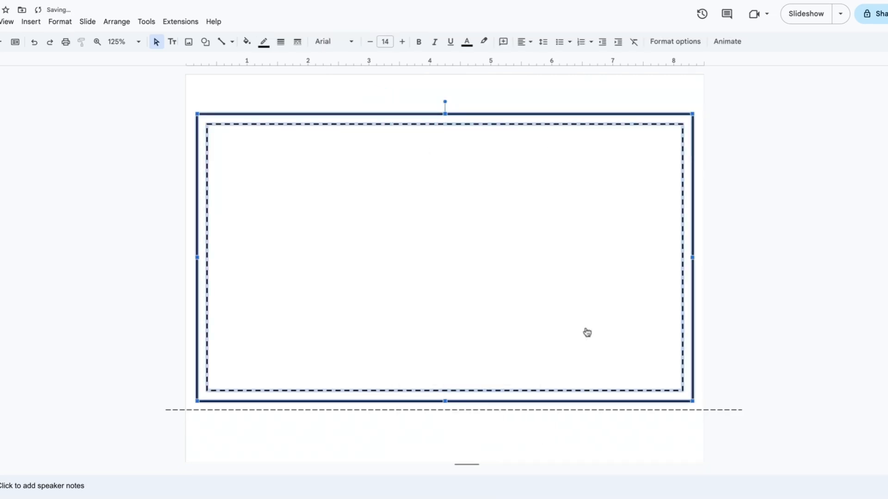
pyautogui.rightClick(534, 125)
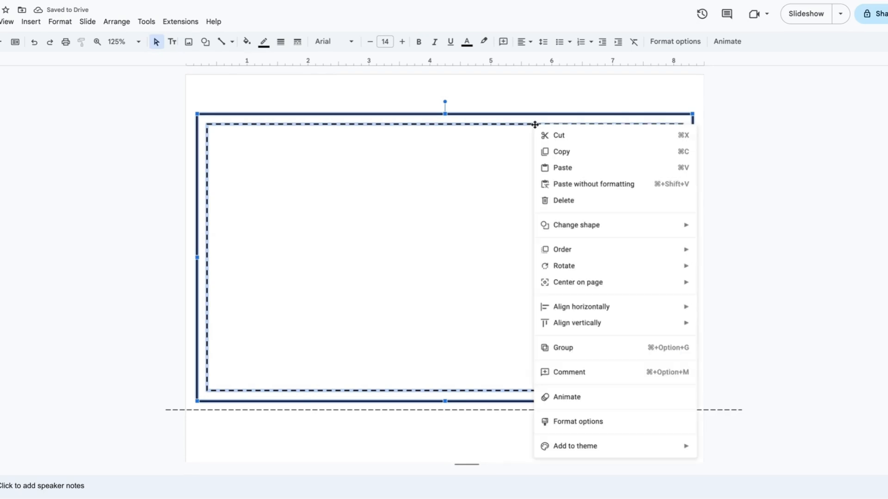
pyautogui.moveTo(573, 328)
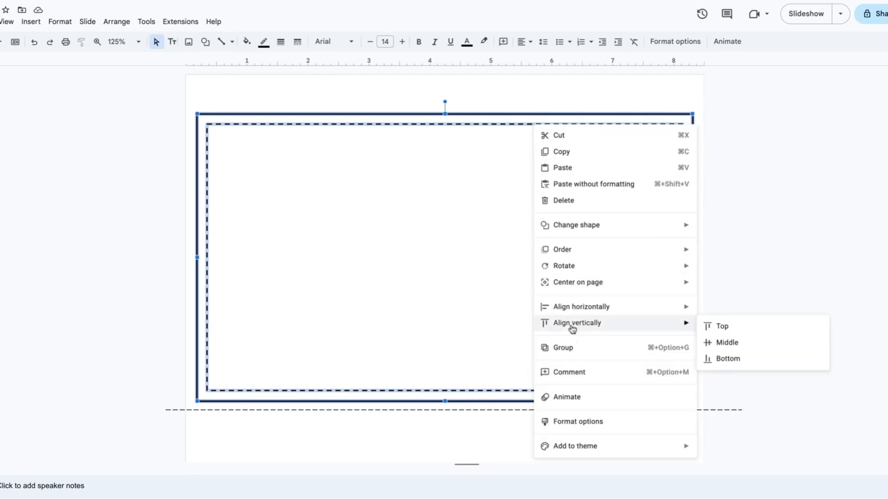
pyautogui.click(721, 342)
pyautogui.click(159, 114)
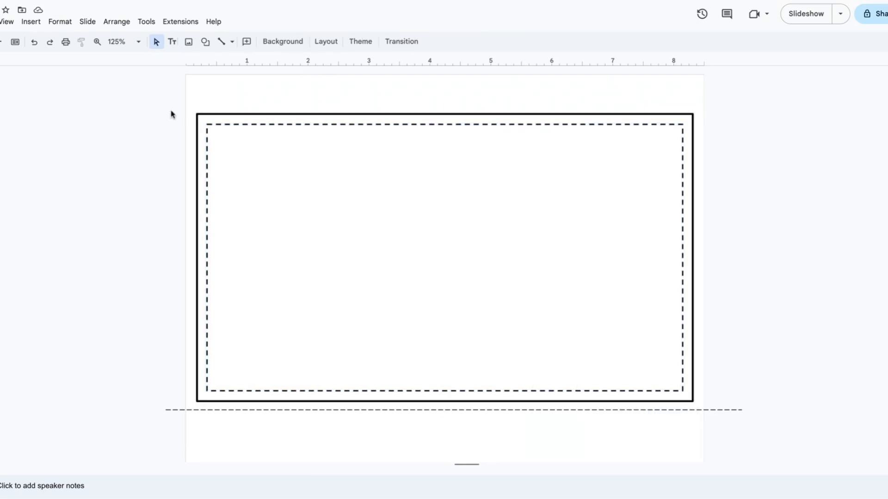
# - Add a text box about 4.8 inches wide inside the dashed rectangle, containing "Name:"
pyautogui.click(173, 42)
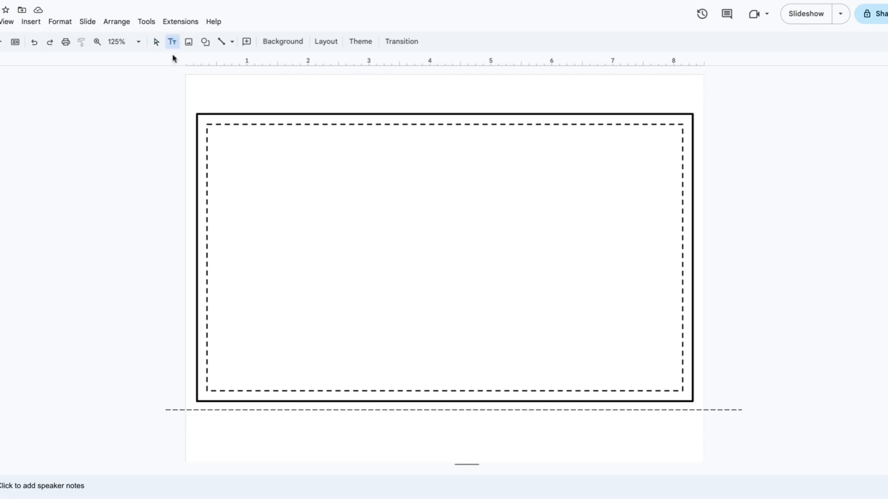
pyautogui.moveTo(263, 192); pyautogui.dragTo(555, 222)
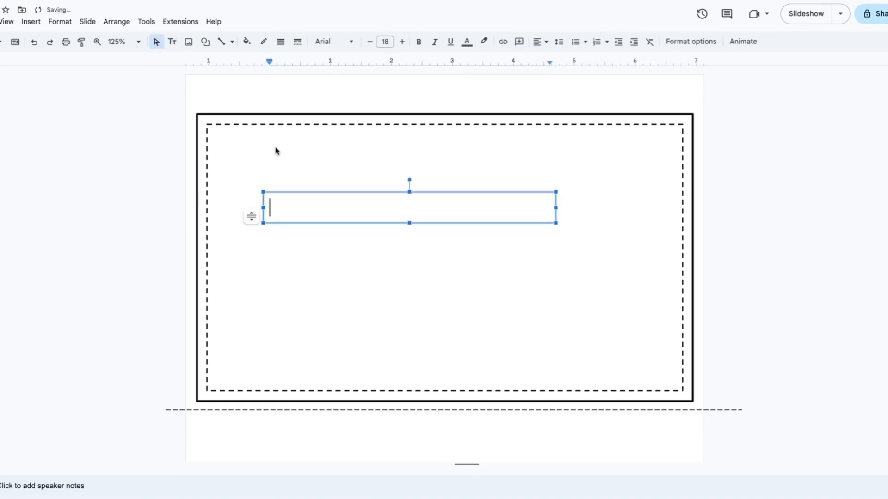
pyautogui.write('Name:')
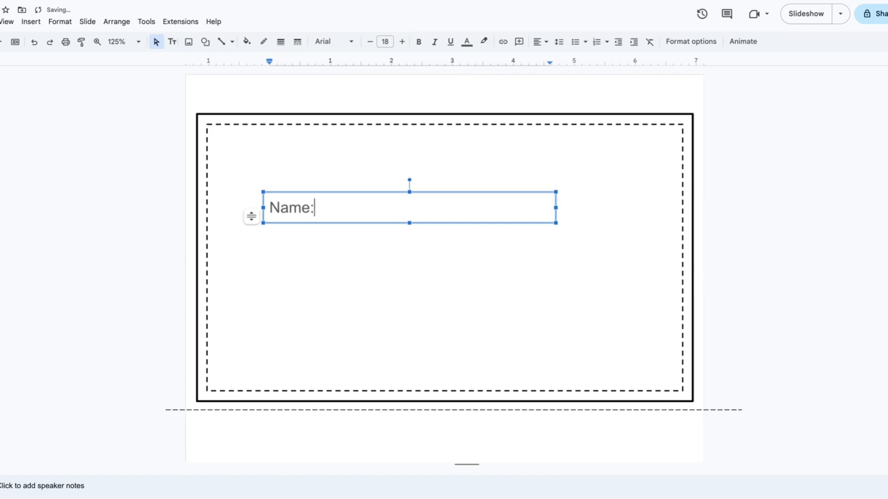
# - Format the "Name:" text in black Oldenburg at 16 pt
pyautogui.click(467, 41)
pyautogui.click(470, 73)
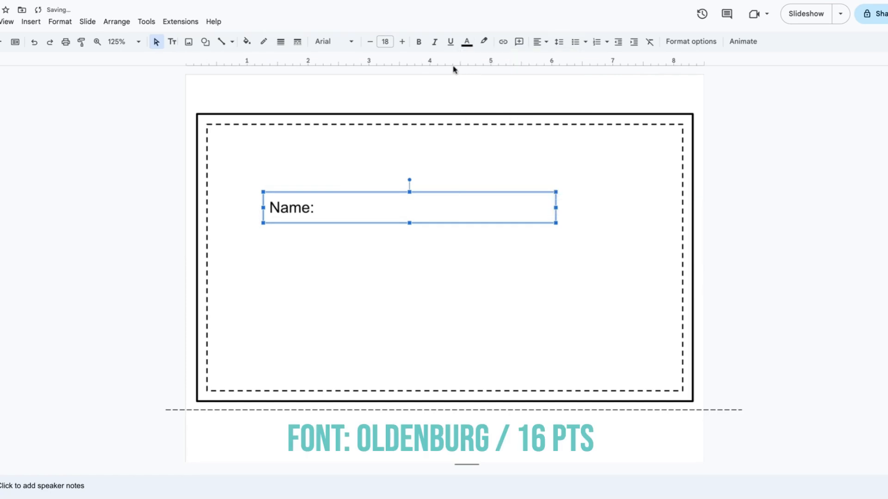
pyautogui.click(351, 42)
pyautogui.click(358, 175)
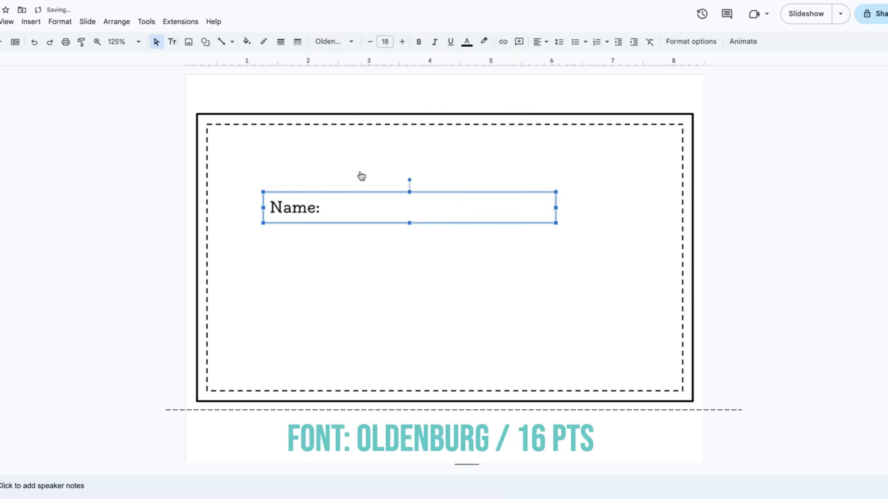
pyautogui.click(370, 42)
pyautogui.click(370, 42)
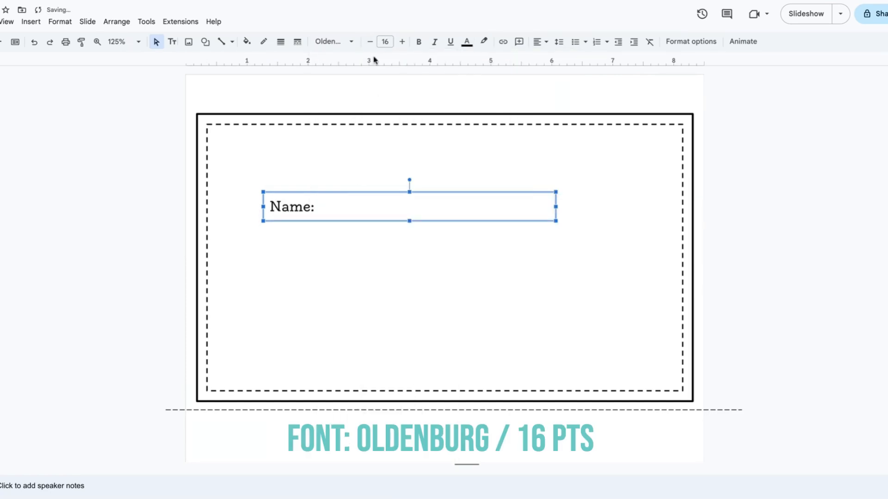
# - Narrow the "Name:" text box to fit its text and place it above the solid rectangle's upper-left corner
pyautogui.moveTo(556, 208); pyautogui.dragTo(260, 86)
pyautogui.moveTo(252, 82); pyautogui.dragTo(252, 82)
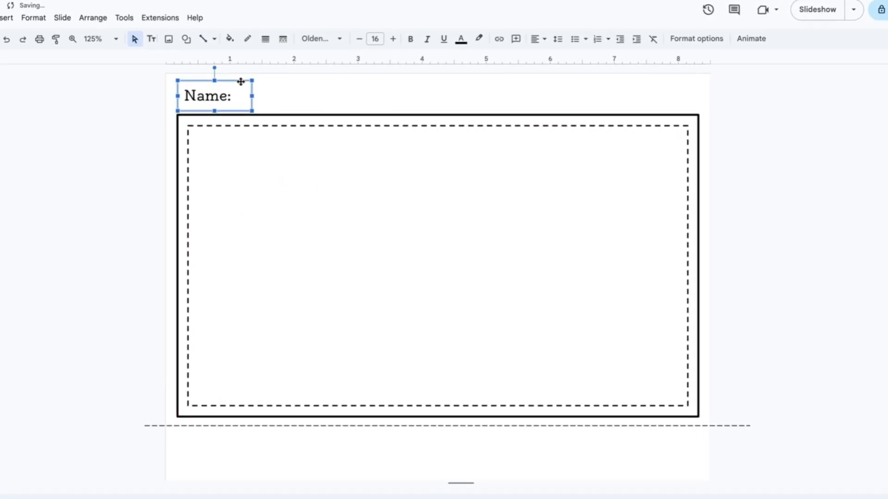
# - Draw a horizontal writing line about 3.2 inches long starting just after the "Name:" label
pyautogui.click(223, 40)
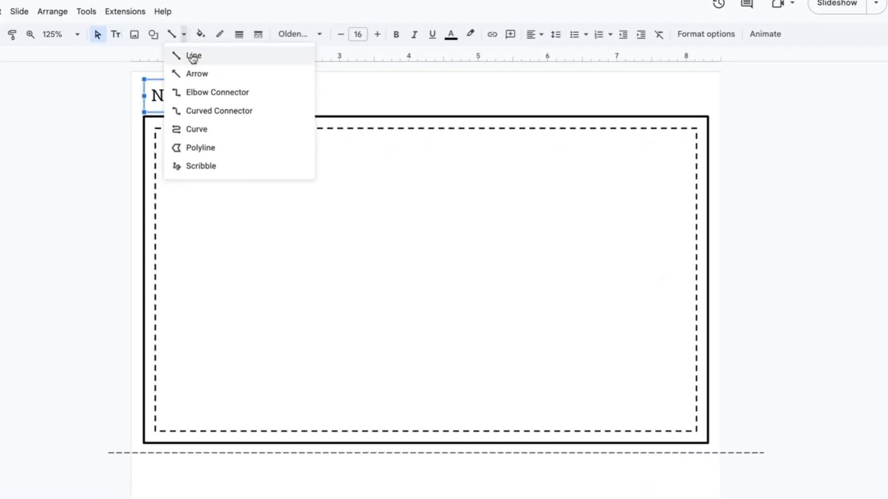
pyautogui.click(194, 56)
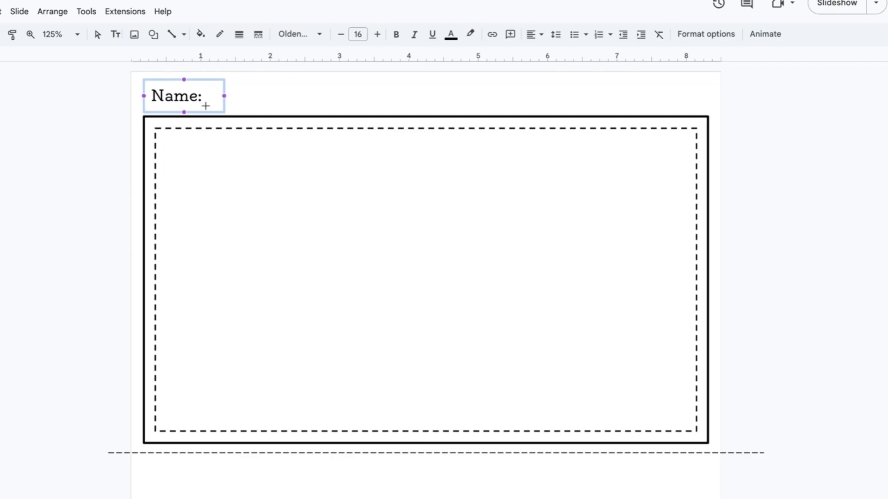
pyautogui.moveTo(206, 106); pyautogui.dragTo(424, 127)
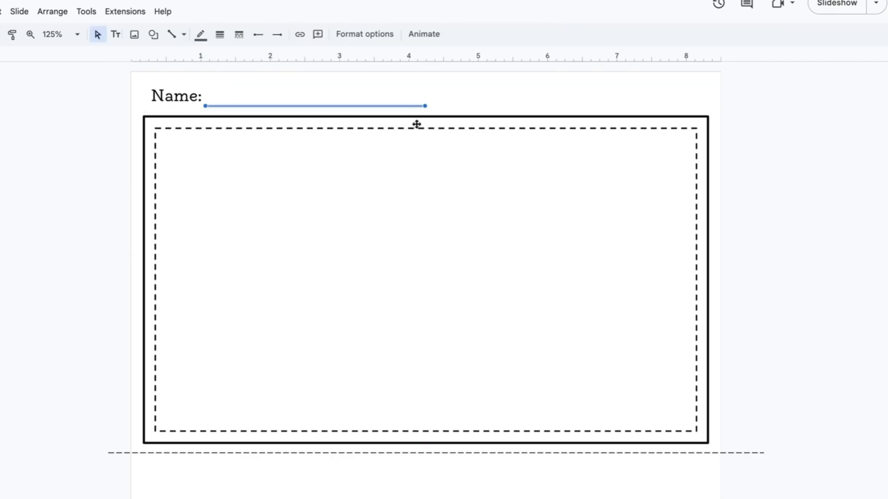
# - Set the writing line's color to black and its weight to 2px
pyautogui.click(201, 34)
pyautogui.click(203, 72)
pyautogui.click(220, 36)
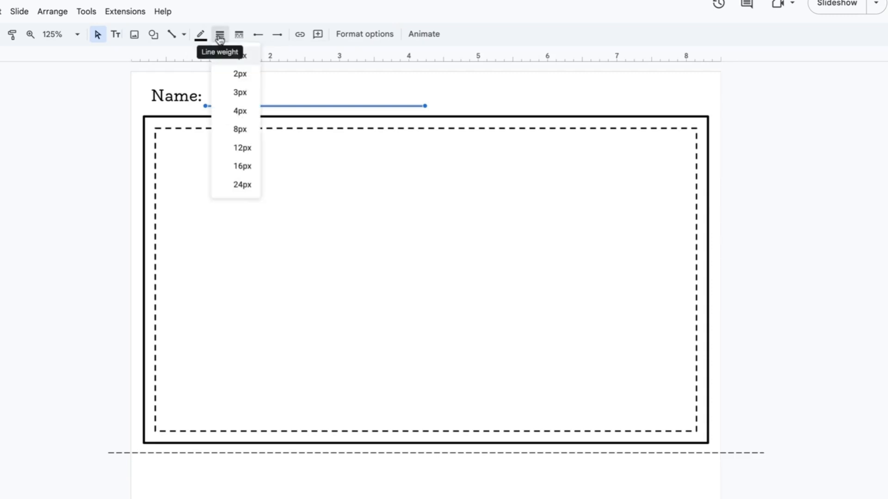
pyautogui.click(236, 74)
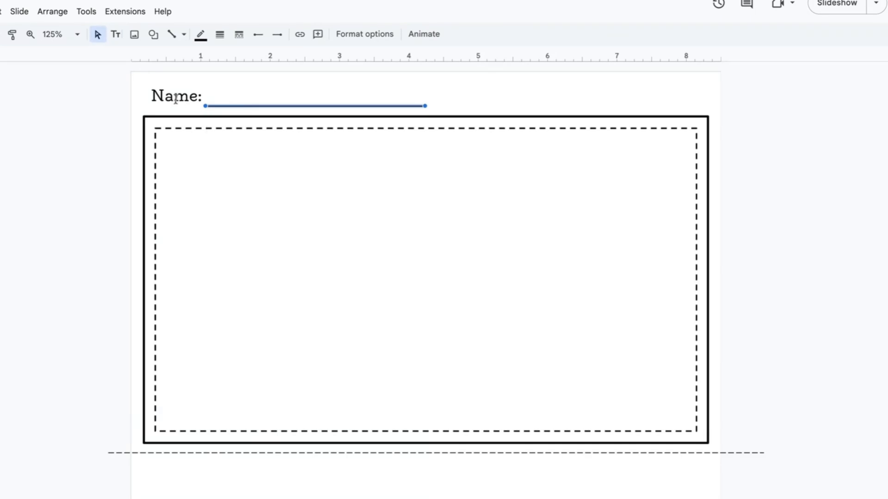
# - Duplicate the "Name:" label together with its writing line and place the copy beside the original on the same level
pyautogui.click(163, 92)
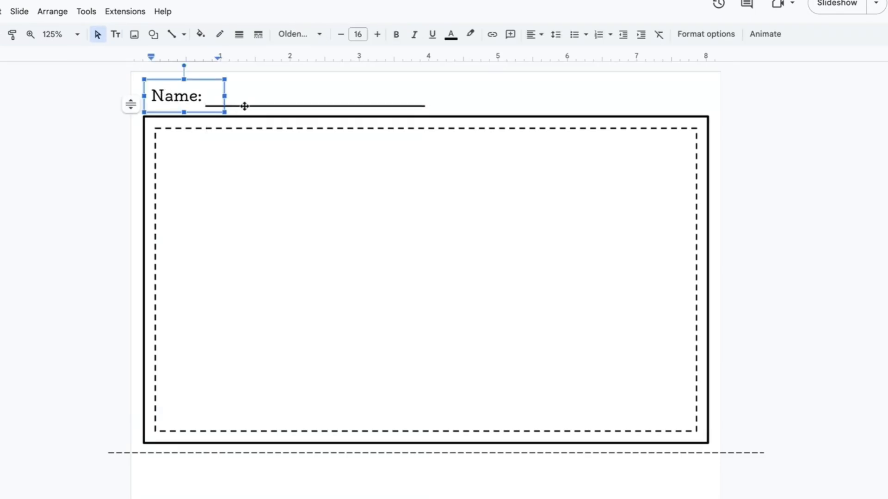
pyautogui.keyDown('shift'); pyautogui.click(236, 106); pyautogui.keyUp('shift')
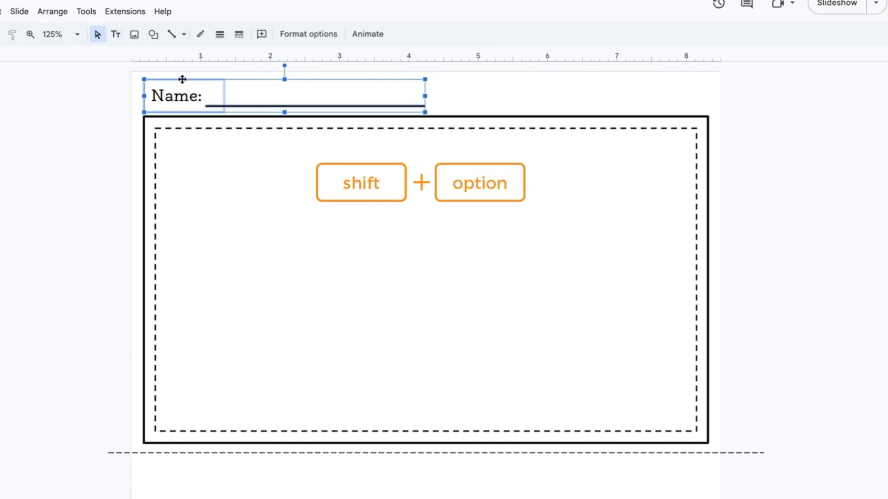
pyautogui.moveTo(183, 79); pyautogui.dragTo(485, 98)
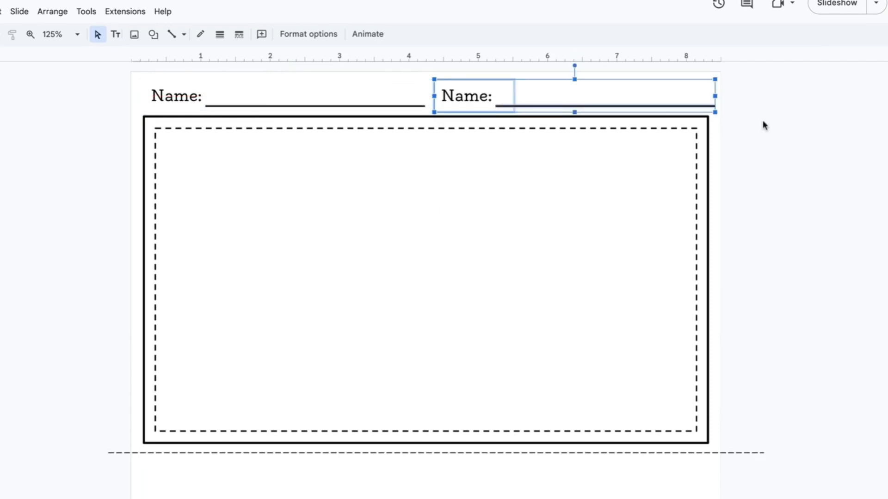
# - Shorten the copied writing line so it ends at the solid rectangle's right edge
pyautogui.click(709, 113)
pyautogui.click(716, 107)
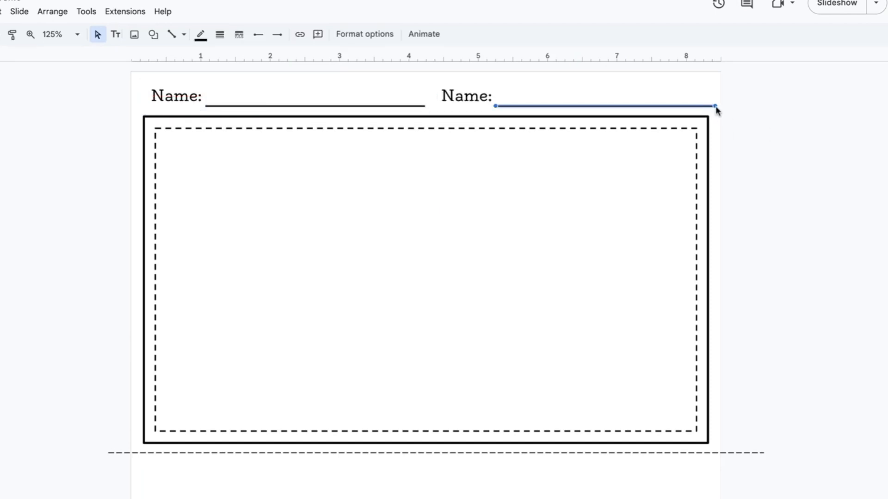
pyautogui.moveTo(715, 107); pyautogui.dragTo(707, 106)
# - Replace the copied label's text with "Date:" and right-align it in its text box
pyautogui.click(478, 103)
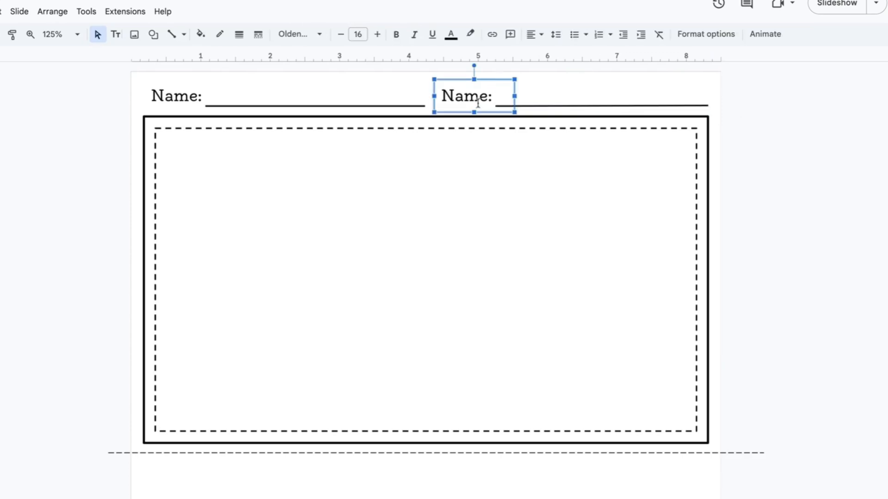
pyautogui.click(477, 103)
pyautogui.hotkey('ctrl', 'a')
pyautogui.write('D')
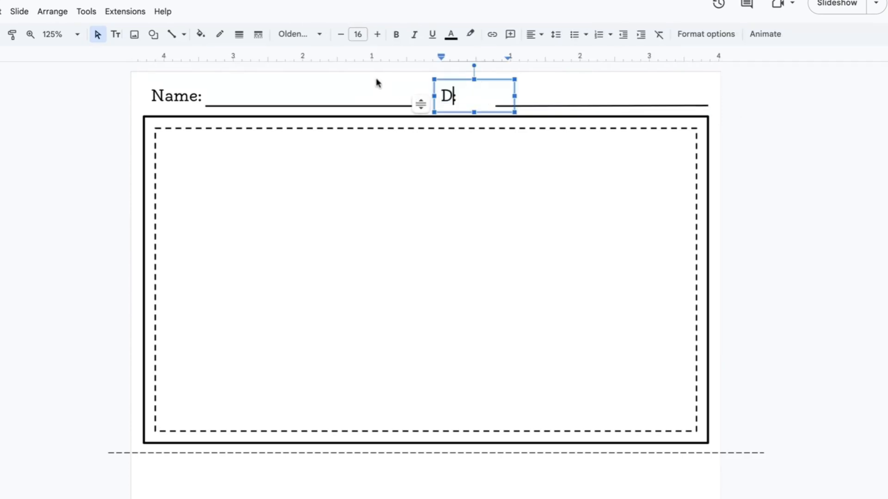
pyautogui.write('ate:')
pyautogui.press('Escape')
pyautogui.click(535, 34)
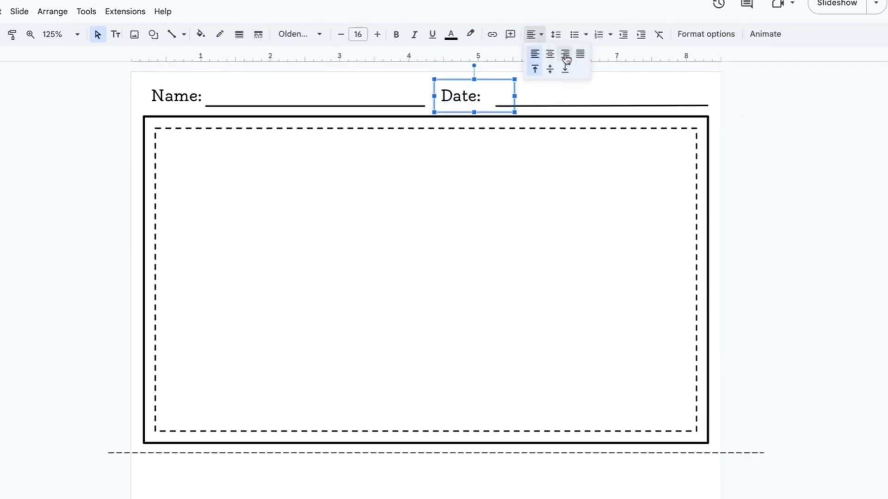
pyautogui.click(565, 55)
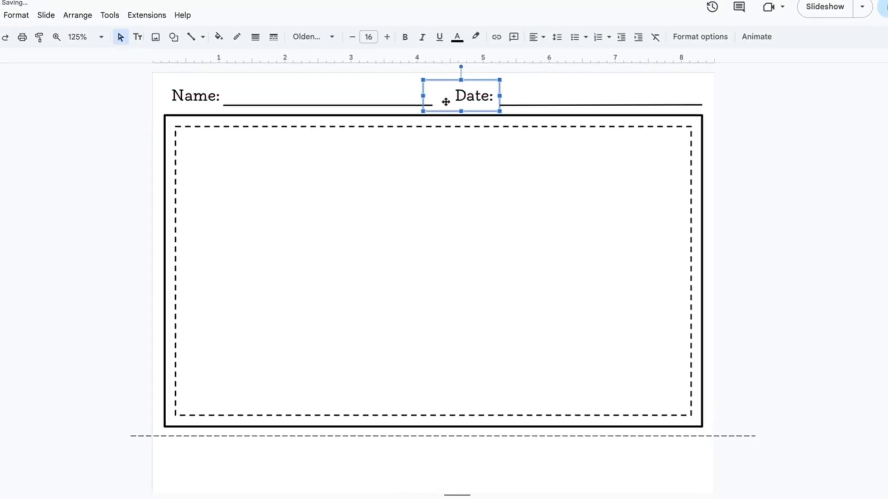
# - Narrow the "Date:" text box from its left edge so it clears the end of the Name writing line
pyautogui.moveTo(422, 96); pyautogui.dragTo(440, 96)
pyautogui.click(746, 208)
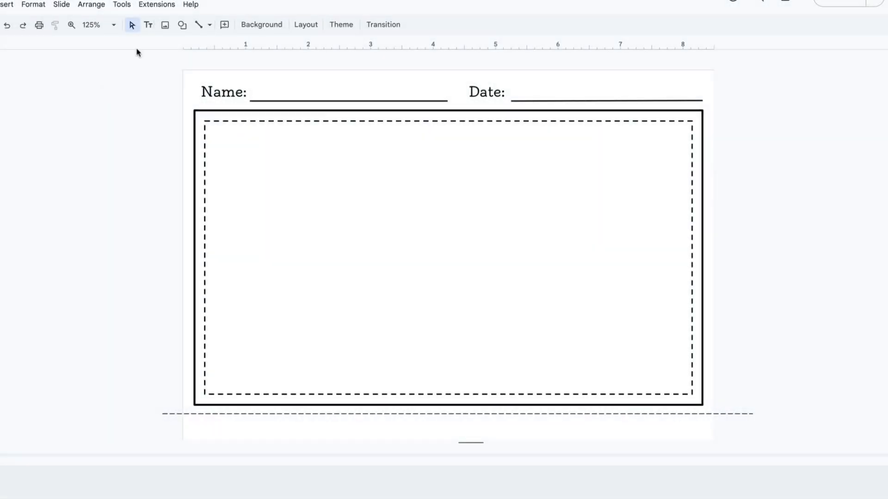
# - Add a text box reading "FIX THE SENTENCE" inside the dashed rectangle
pyautogui.click(148, 25)
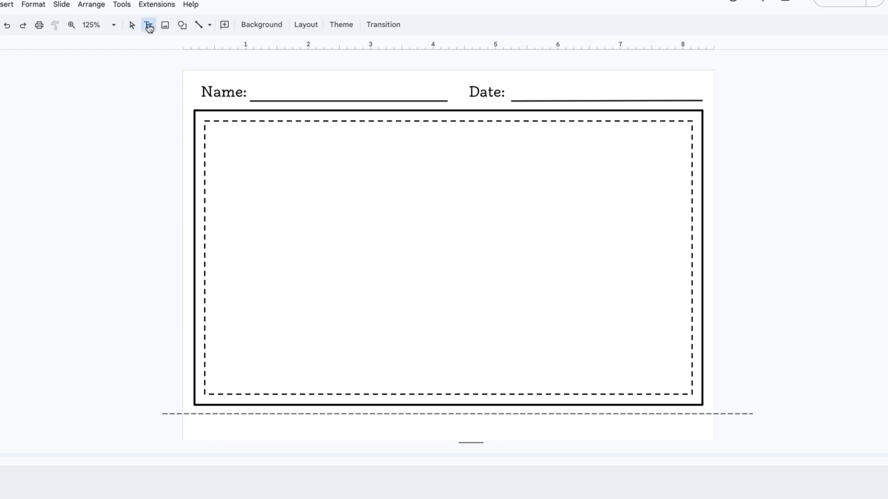
pyautogui.click(308, 225)
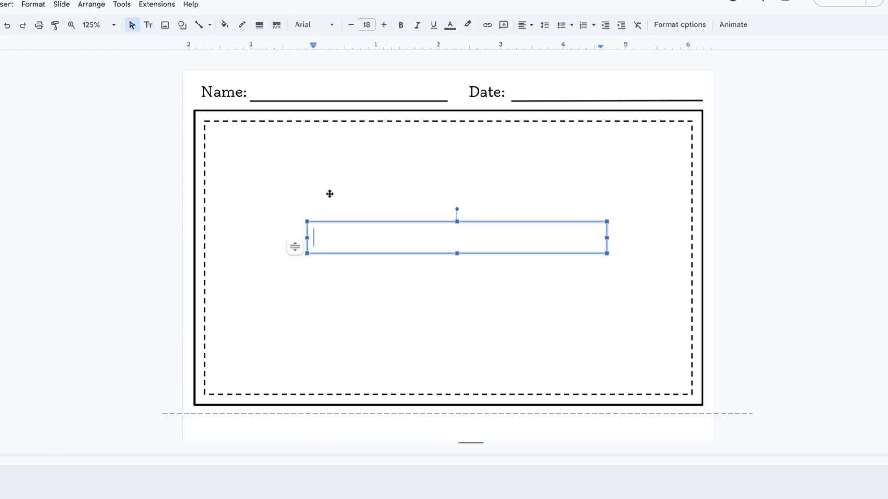
pyautogui.write('FIX THE SENTENCE')
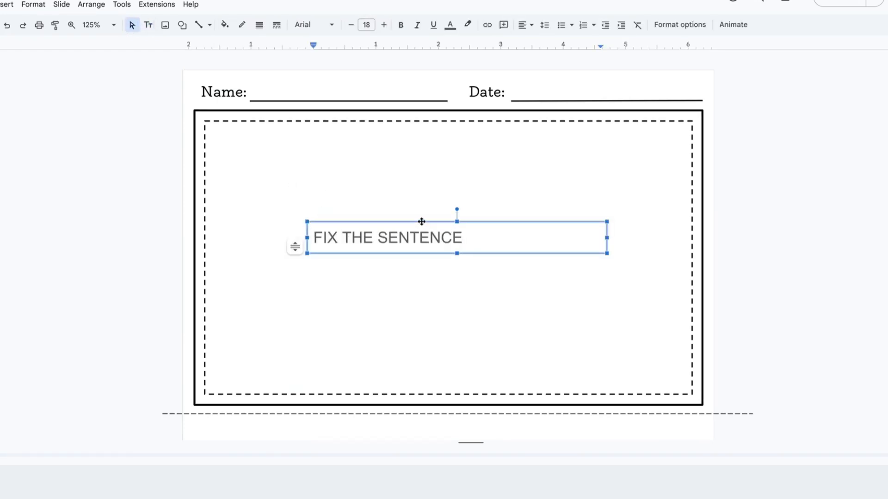
# - Format the "FIX THE SENTENCE" title in black Lilita One at 36 pt
pyautogui.click(450, 24)
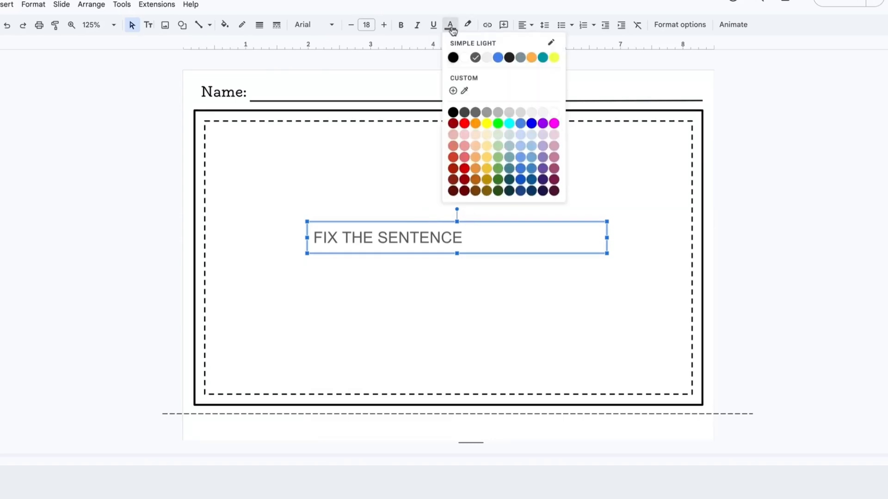
pyautogui.click(452, 59)
pyautogui.click(332, 26)
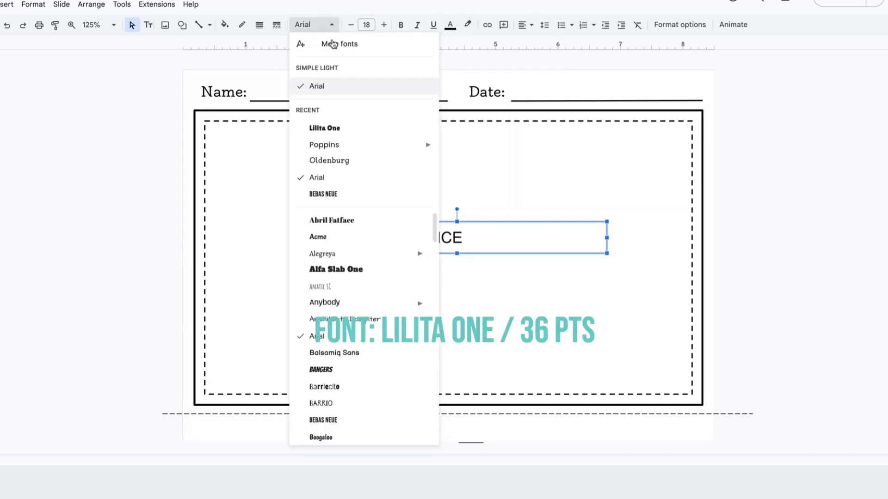
pyautogui.click(332, 130)
pyautogui.click(368, 25)
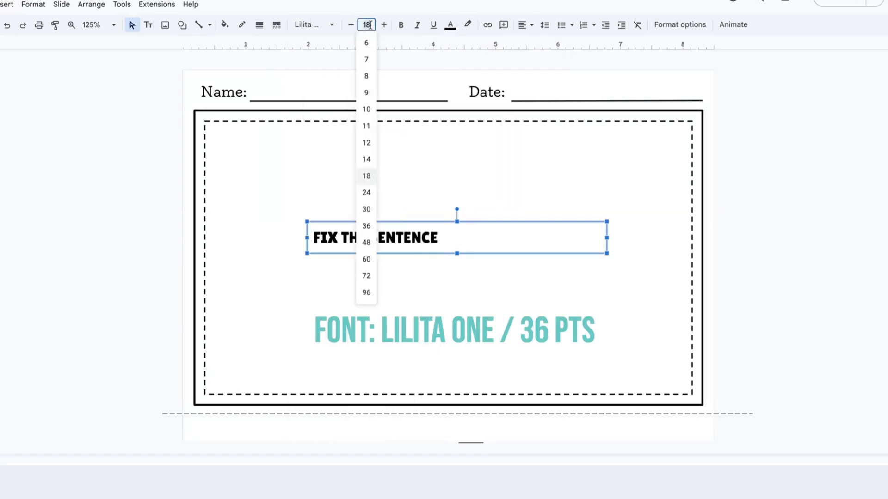
pyautogui.write('36')
pyautogui.press('Return')
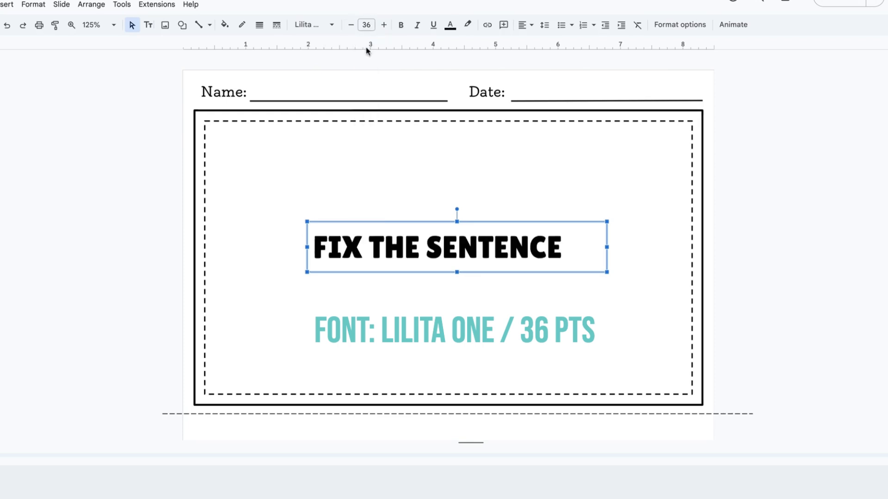
# - Center the title's text in its box and move the box to the top of the dashed rectangle
pyautogui.click(527, 25)
pyautogui.click(539, 41)
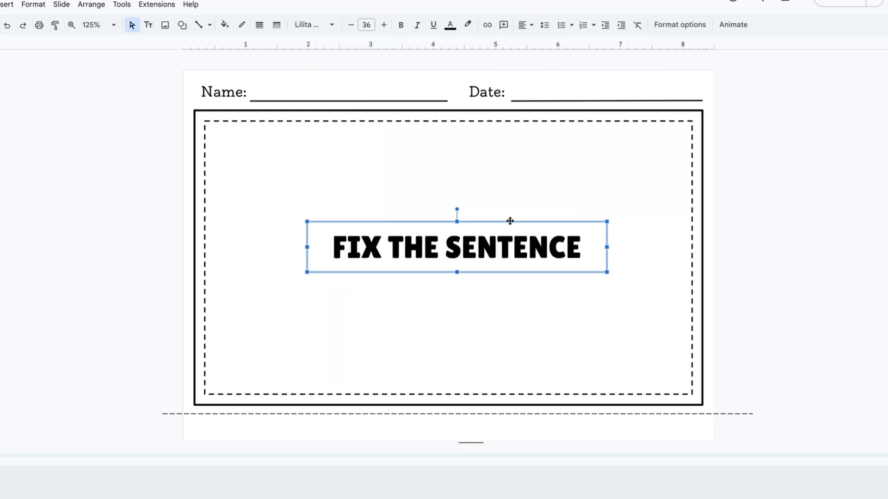
pyautogui.moveTo(512, 221); pyautogui.dragTo(507, 123)
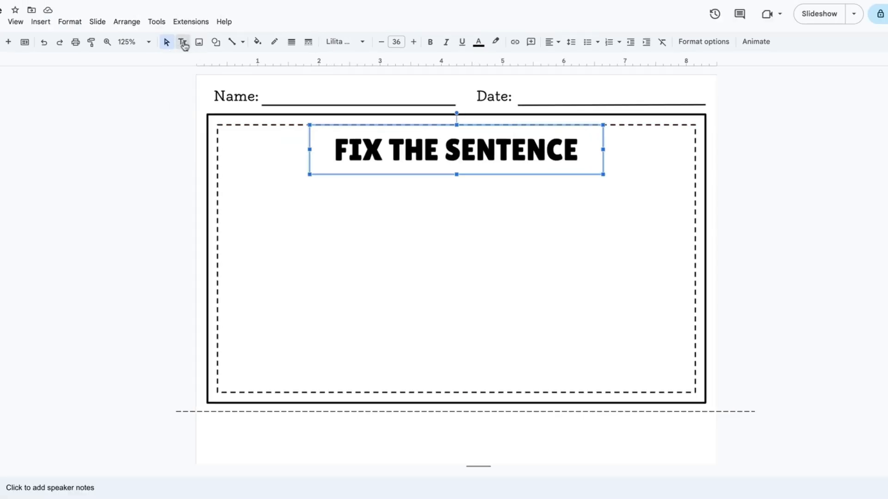
# - Add a text box below the title reading "Jonny, the town mouse, was born in the kitchen cupboard."
pyautogui.click(183, 41)
pyautogui.click(261, 208)
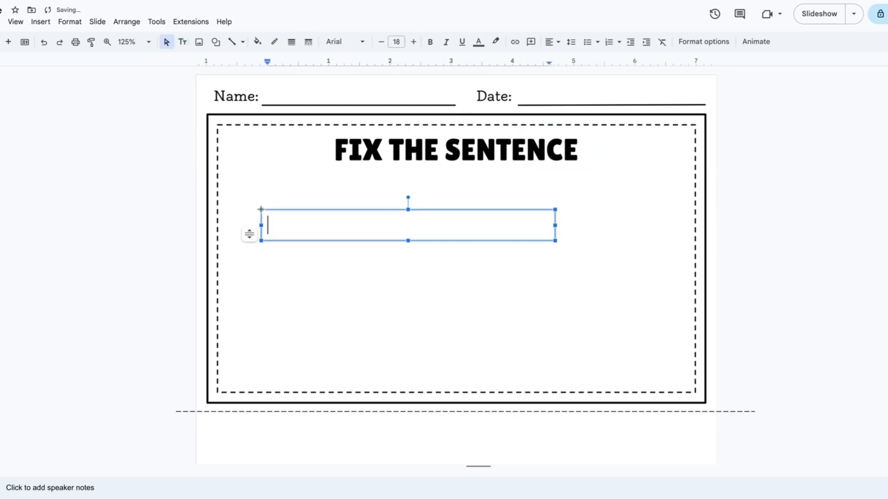
pyautogui.write('Jonny, the town')
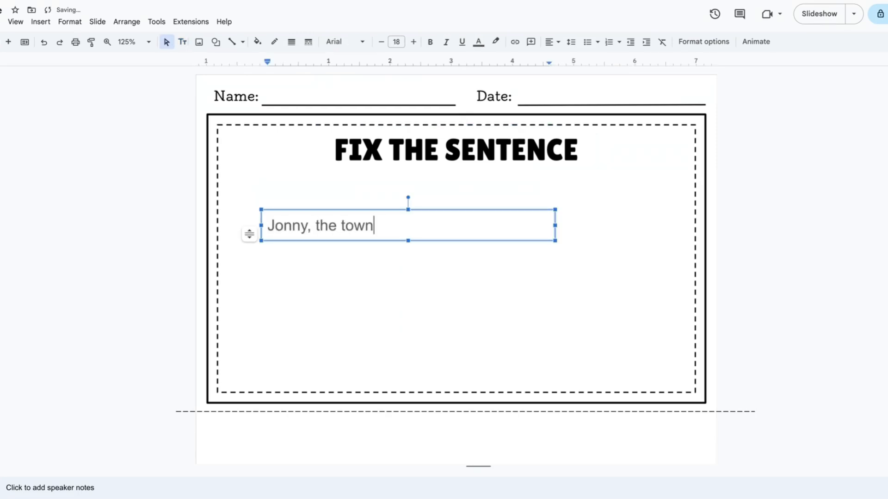
pyautogui.write(' mouse, was born in the kitchen cupboard.')
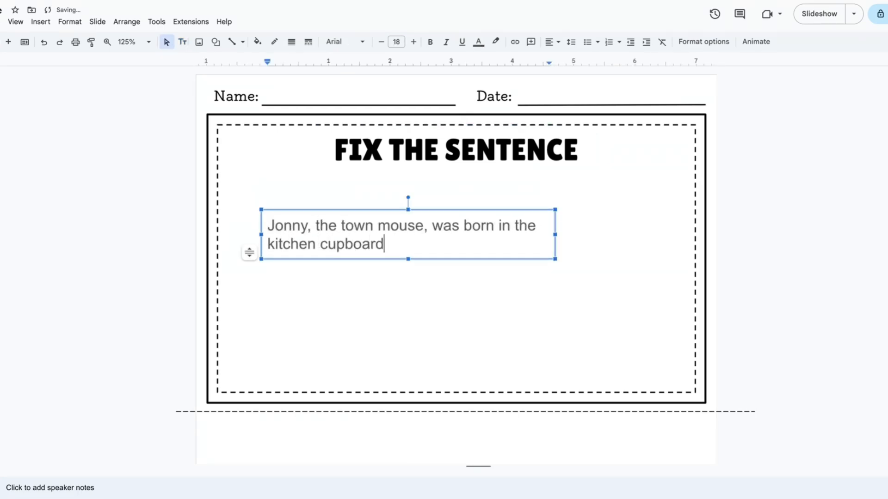
# - Try to set the practice sentence's text color to black and its font to Poppins Normal
pyautogui.click(479, 44)
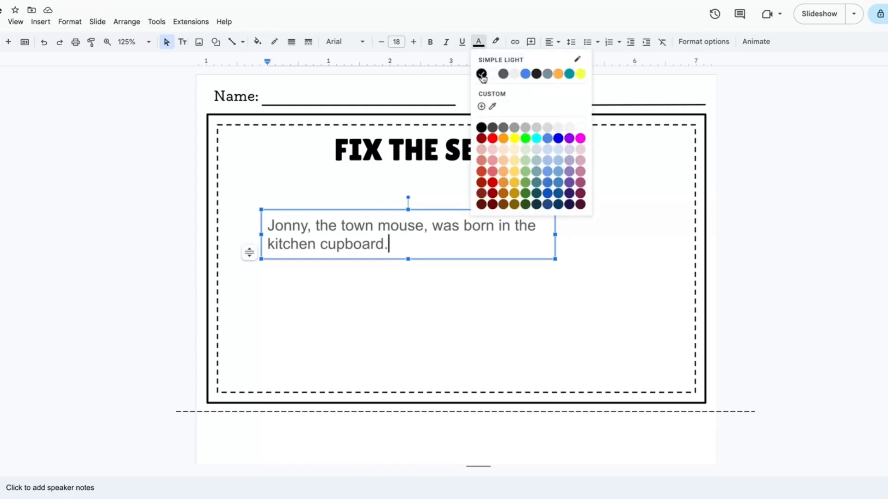
pyautogui.click(482, 74)
pyautogui.click(362, 42)
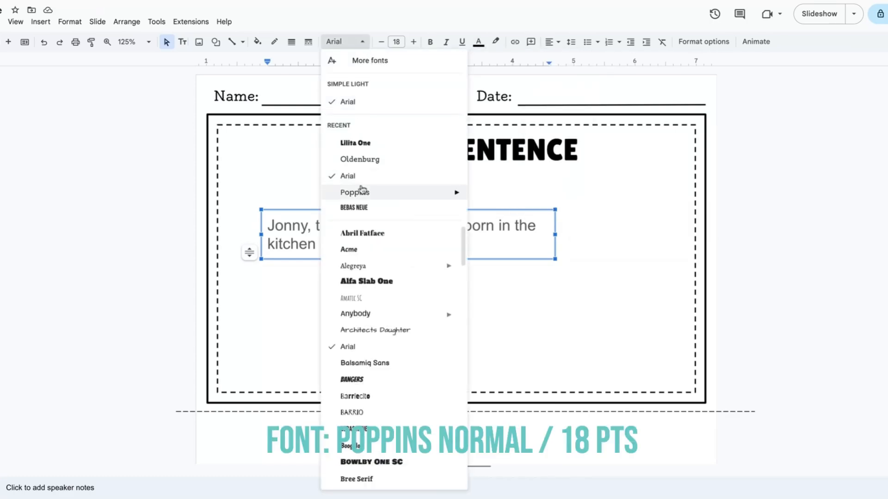
pyautogui.moveTo(362, 192)
pyautogui.click(496, 245)
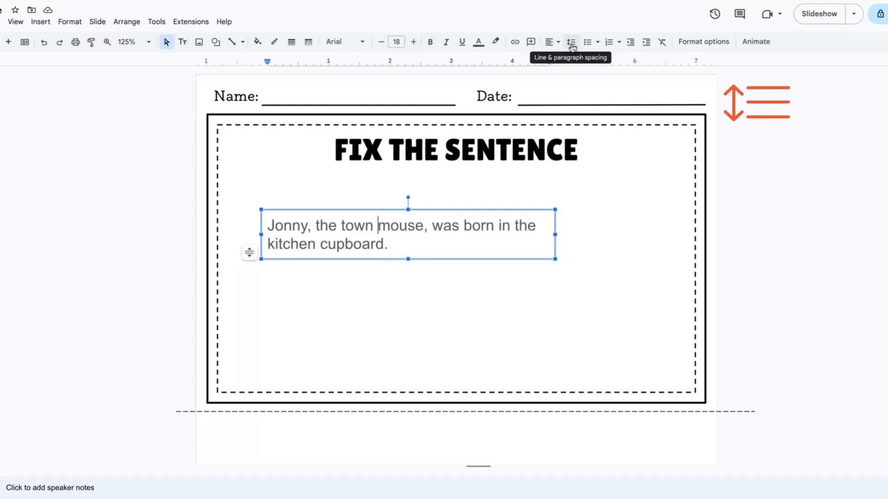
# - Set the practice sentence's line spacing to 1.15 and move its text box up and left, just beneath the title
pyautogui.click(572, 44)
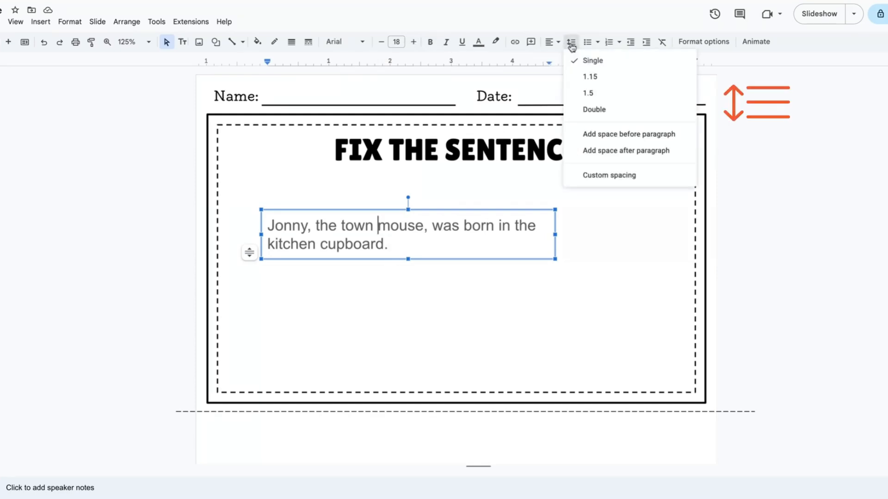
pyautogui.click(590, 79)
pyautogui.moveTo(502, 210); pyautogui.dragTo(469, 170)
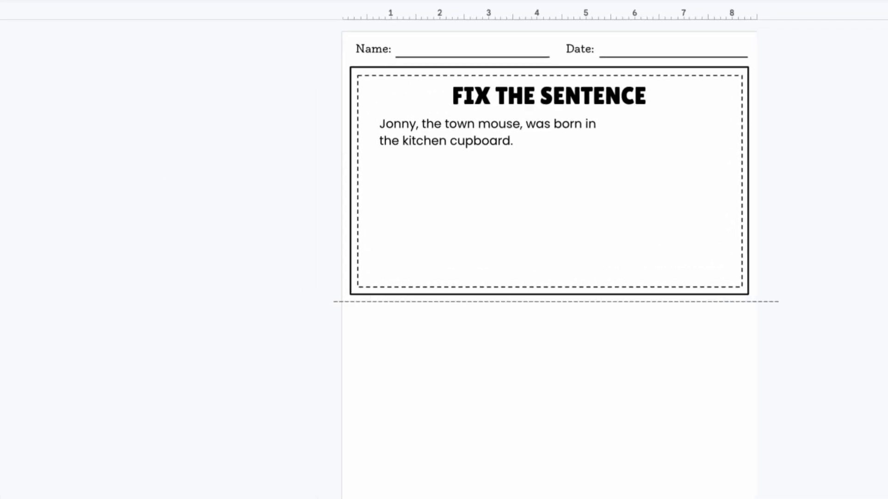
# - Insert the handwriting-lines image and the mouse illustration onto the slide below the solid rectangle
pyautogui.moveTo(14, 51); pyautogui.dragTo(608, 418)
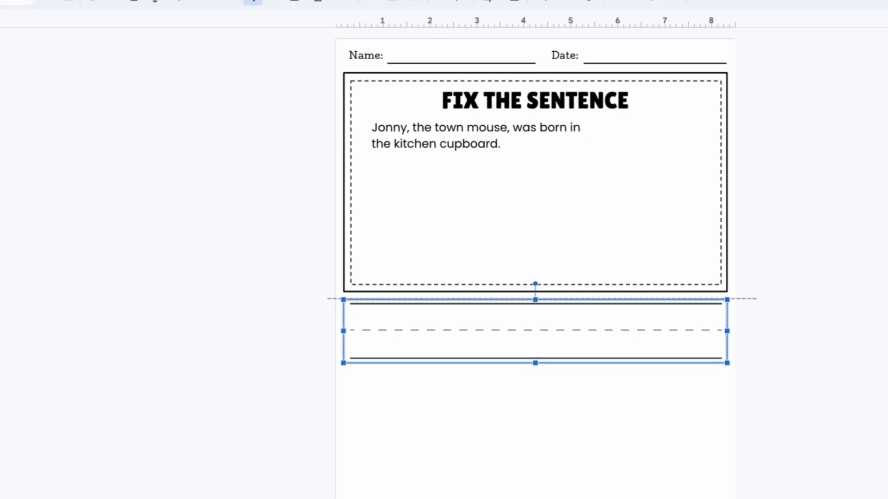
pyautogui.moveTo(1, 143); pyautogui.dragTo(407, 375)
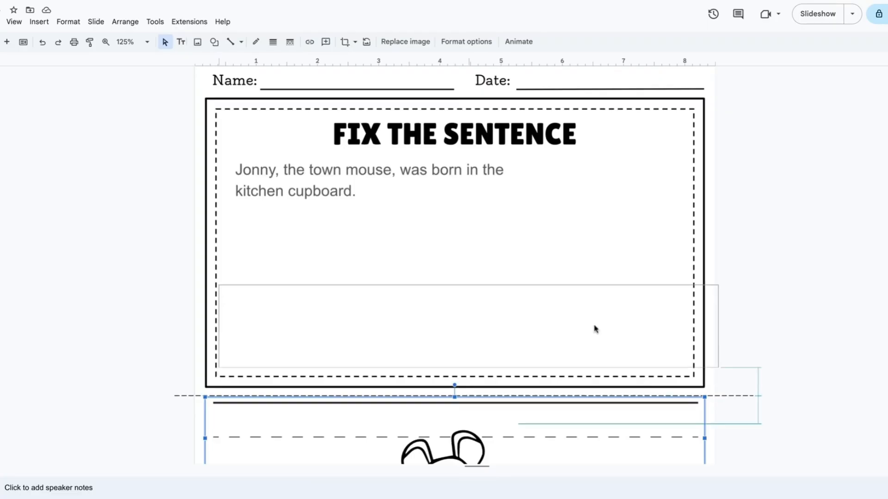
# - Move the handwriting-lines image directly under the practice sentence and reduce its width and height to fit inside the dashed rectangle
pyautogui.moveTo(594, 329); pyautogui.dragTo(611, 250)
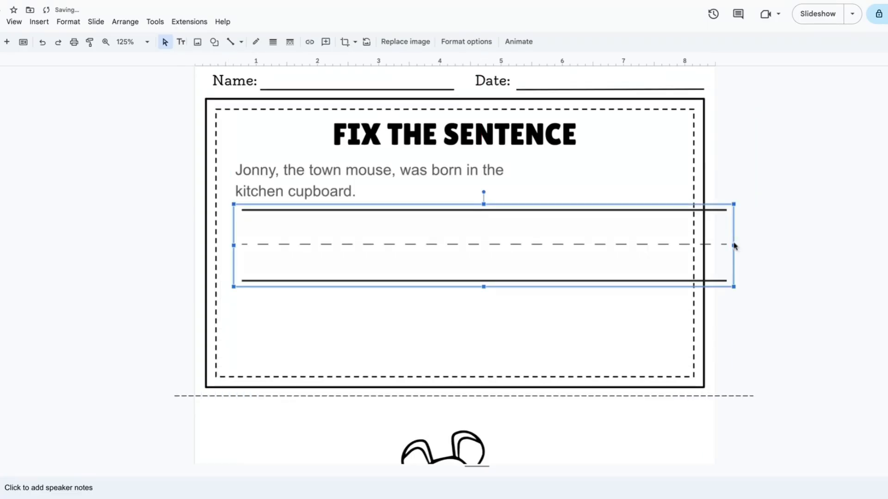
pyautogui.moveTo(734, 246); pyautogui.dragTo(671, 246)
pyautogui.moveTo(452, 287); pyautogui.dragTo(437, 248)
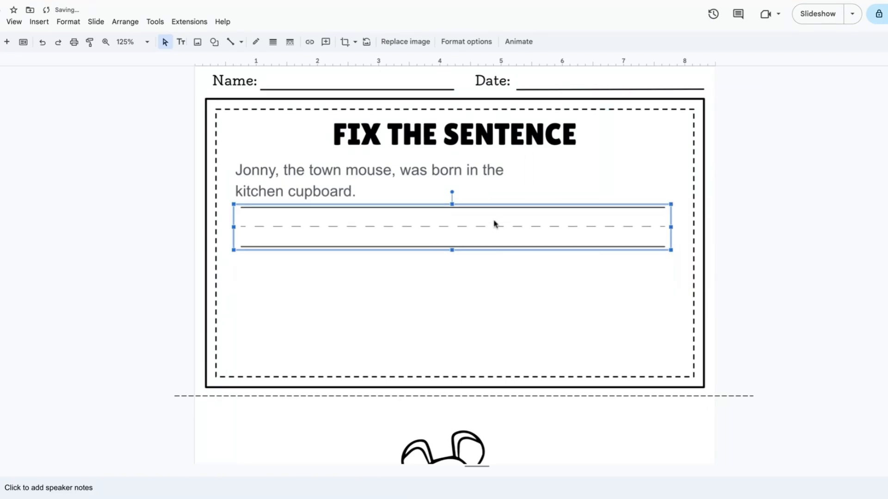
pyautogui.moveTo(671, 227); pyautogui.dragTo(664, 227)
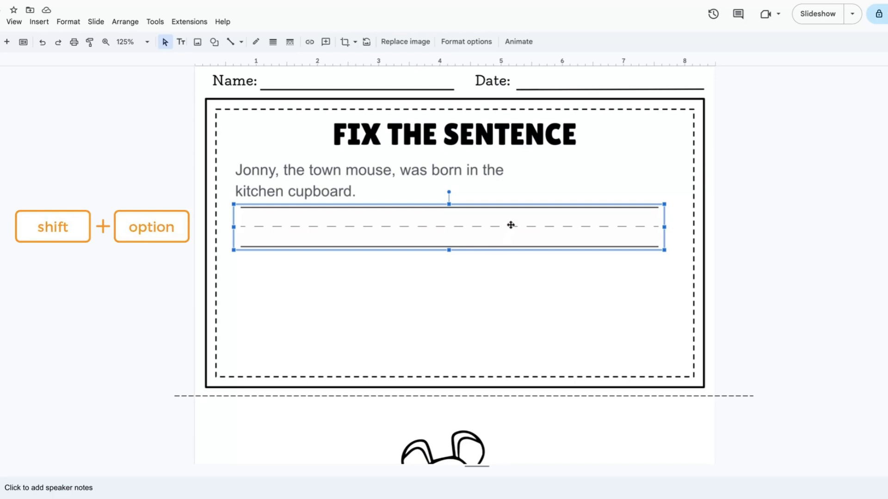
# - Duplicate the handwriting-lines image twice, stacking the copies directly below the original in vertical alignment
pyautogui.moveTo(511, 225); pyautogui.dragTo(525, 320)
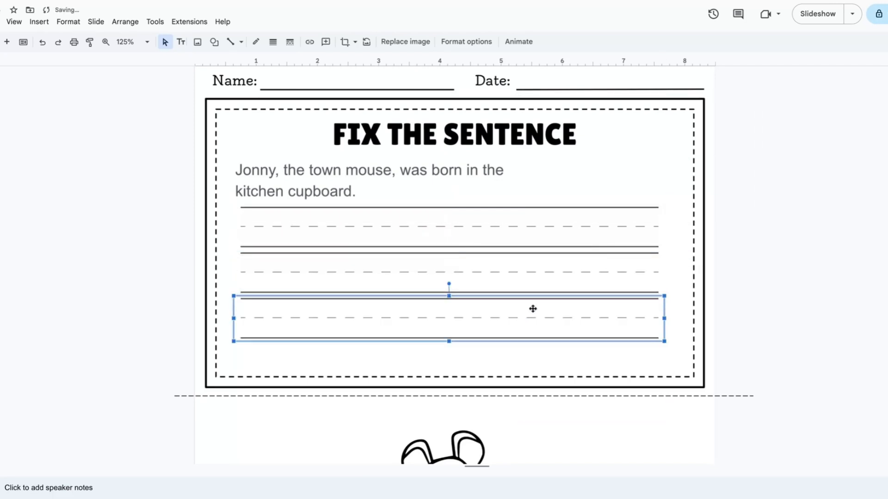
pyautogui.click(755, 284)
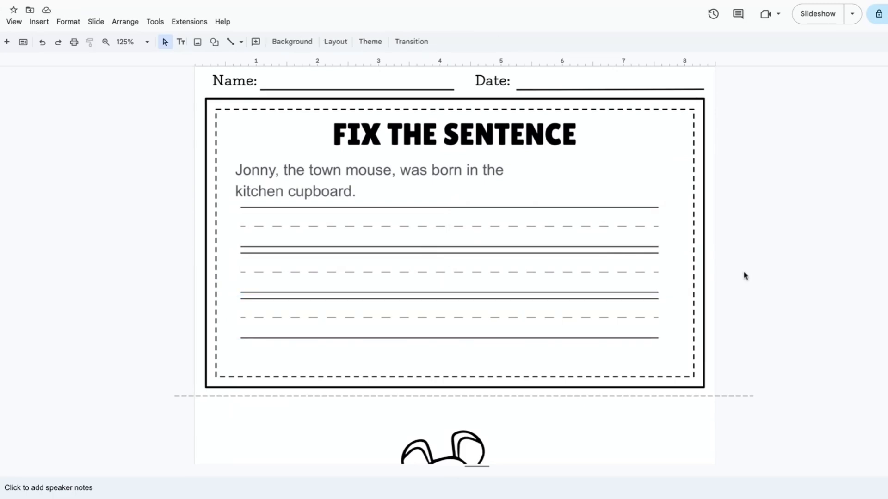
# - Stretch the three handwriting-lines images together down toward the dashed rectangle's lower edge, narrowing them slightly and aligning them with the sentence
pyautogui.click(611, 226)
pyautogui.keyDown('shift'); pyautogui.click(610, 280); pyautogui.keyUp('shift')
pyautogui.keyDown('shift'); pyautogui.click(606, 322); pyautogui.keyUp('shift')
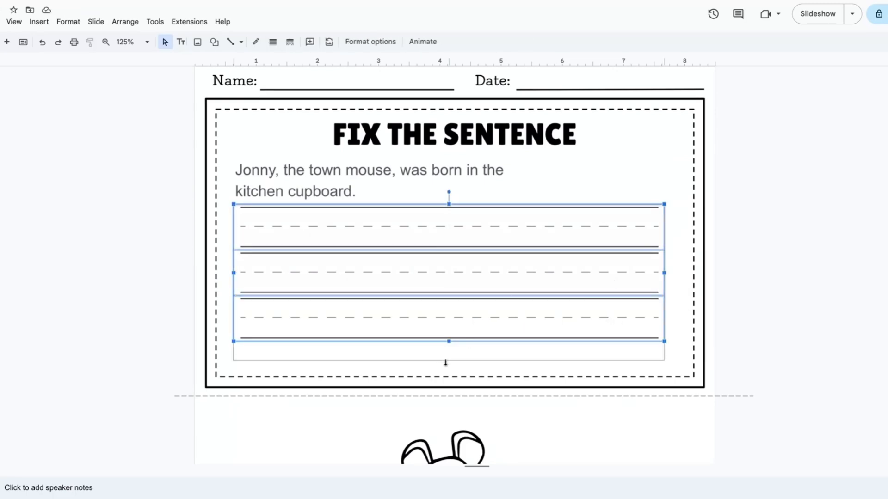
pyautogui.moveTo(445, 363); pyautogui.dragTo(446, 366)
pyautogui.moveTo(665, 285)
pyautogui.mouseDown()
pyautogui.moveTo(674, 285)
pyautogui.moveTo(658, 287)
pyautogui.mouseUp()
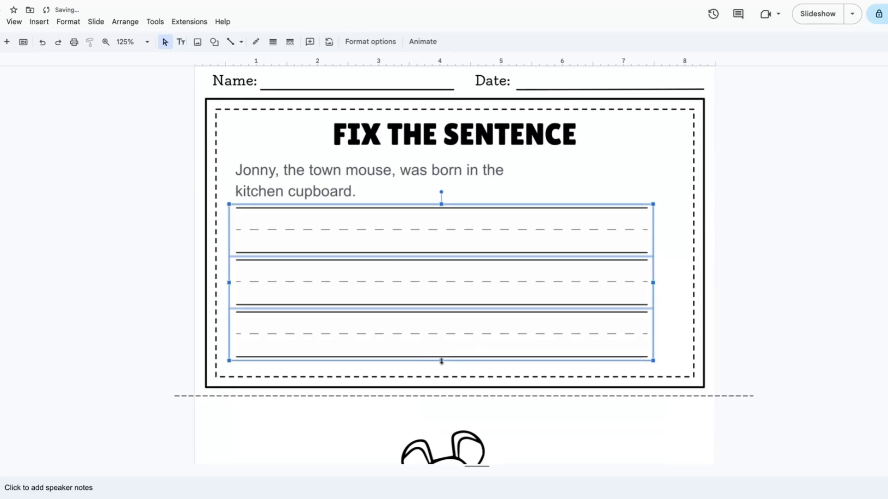
pyautogui.moveTo(442, 362); pyautogui.dragTo(442, 366)
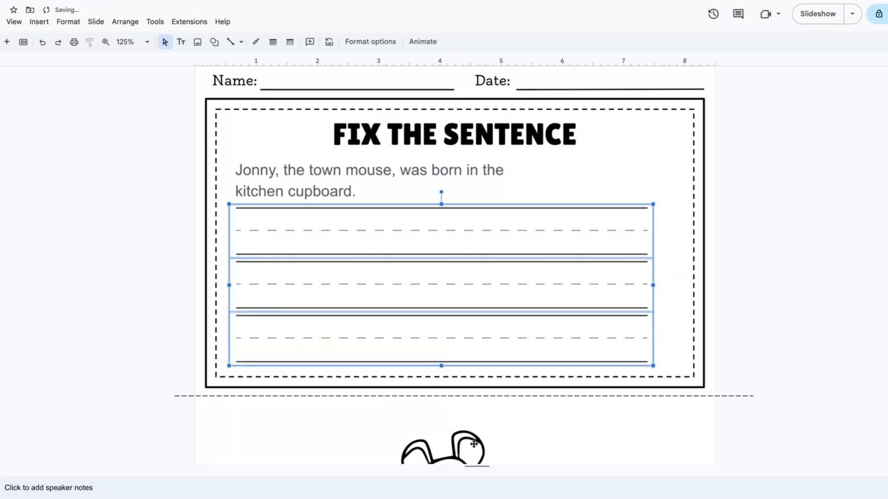
# - Move the mouse illustration into the right part of the dashed rectangle, over the ends of the writing lines
pyautogui.moveTo(451, 457); pyautogui.dragTo(641, 173)
pyautogui.click(748, 272)
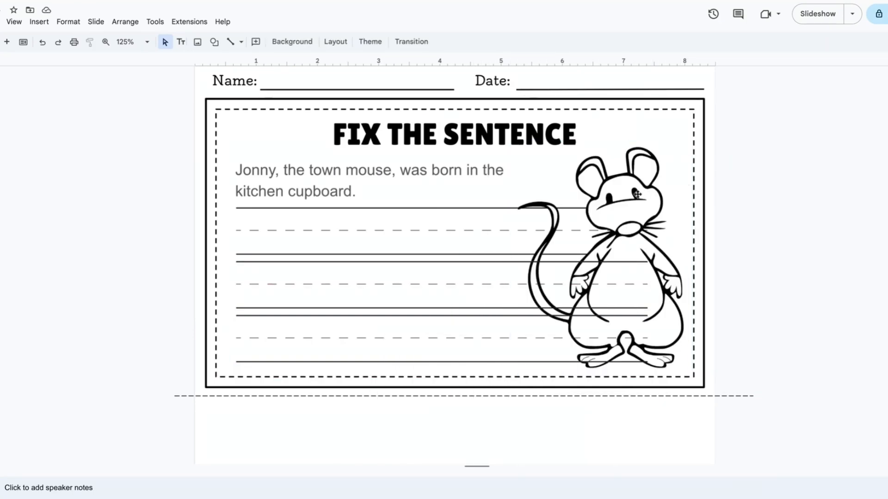
pyautogui.click(628, 294)
pyautogui.press('Delete')
# - Bring the mouse illustration to the front so its body covers the writing lines
pyautogui.click(639, 189)
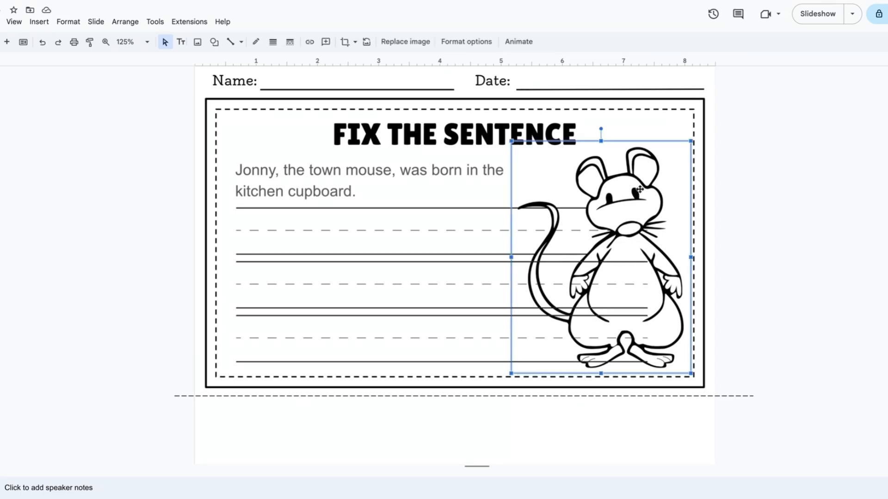
pyautogui.rightClick(641, 187)
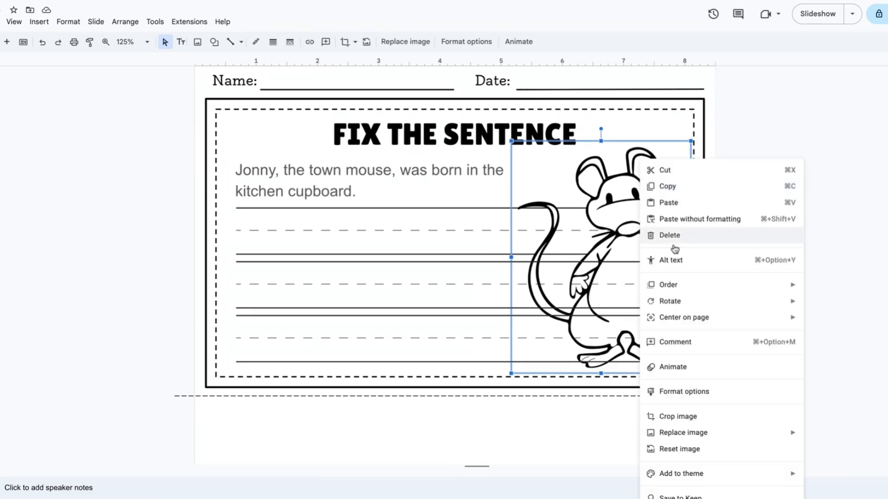
pyautogui.moveTo(764, 287)
pyautogui.click(839, 291)
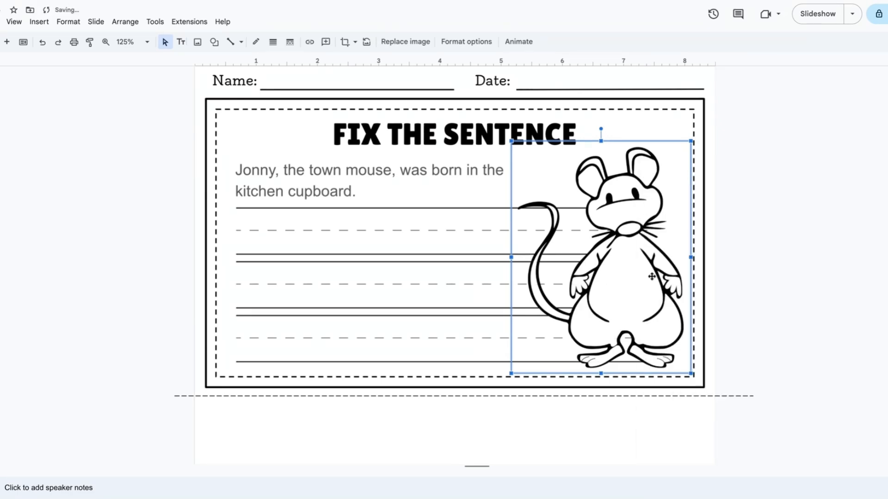
pyautogui.click(868, 293)
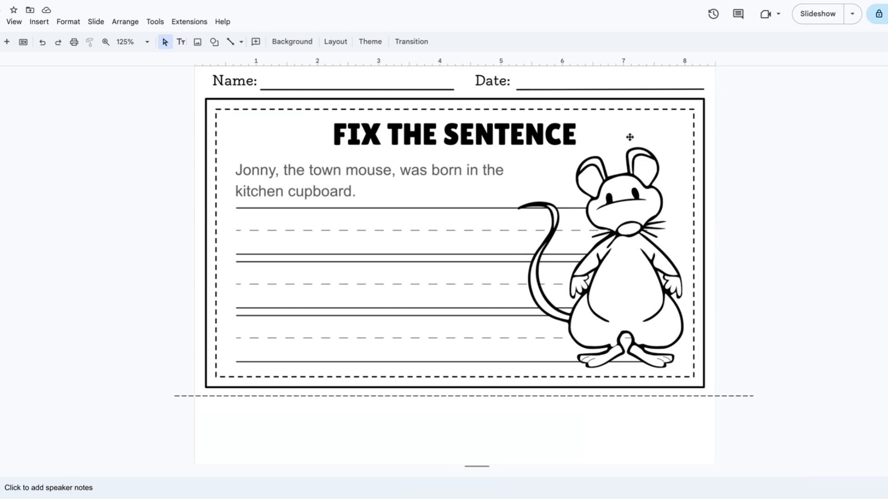
# - Enlarge the mouse illustration and reposition it so it extends past the right edge of the solid rectangle
pyautogui.click(637, 221)
pyautogui.moveTo(686, 146); pyautogui.dragTo(725, 114)
pyautogui.moveTo(663, 196); pyautogui.dragTo(656, 199)
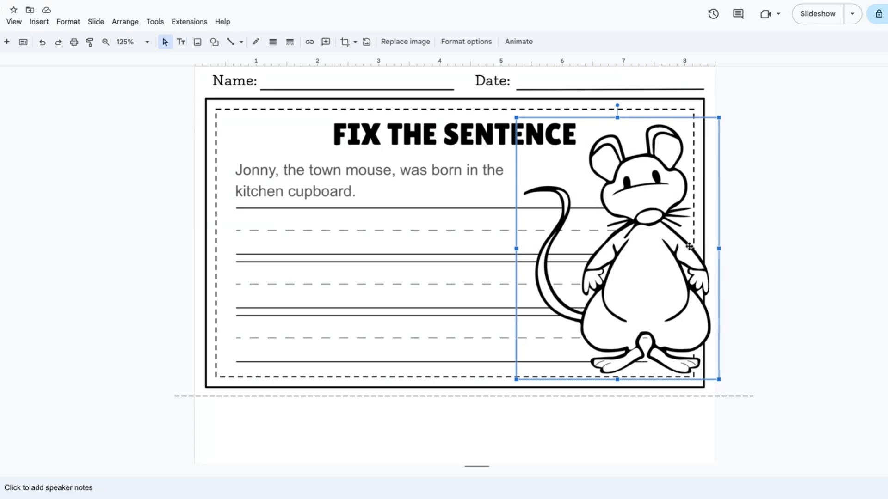
# - Crop the mouse illustration's right side back to the dashed rectangle's right edge
pyautogui.click(345, 42)
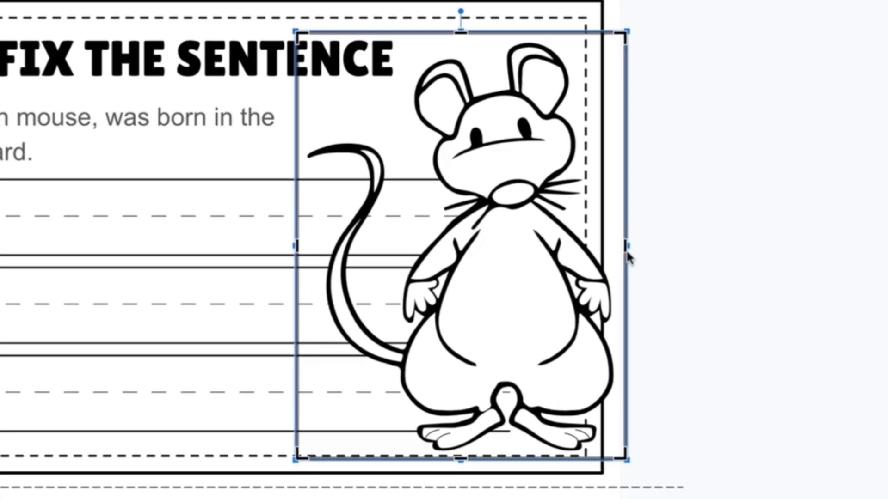
pyautogui.moveTo(627, 247); pyautogui.dragTo(585, 250)
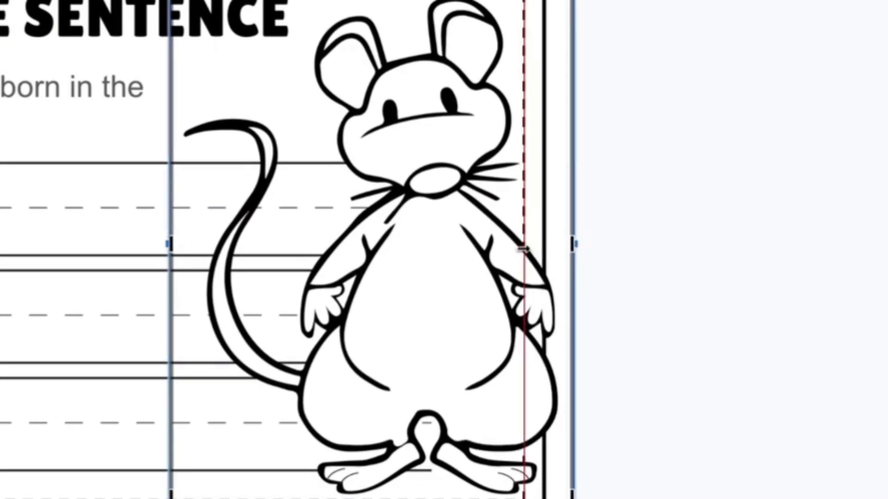
pyautogui.click(658, 403)
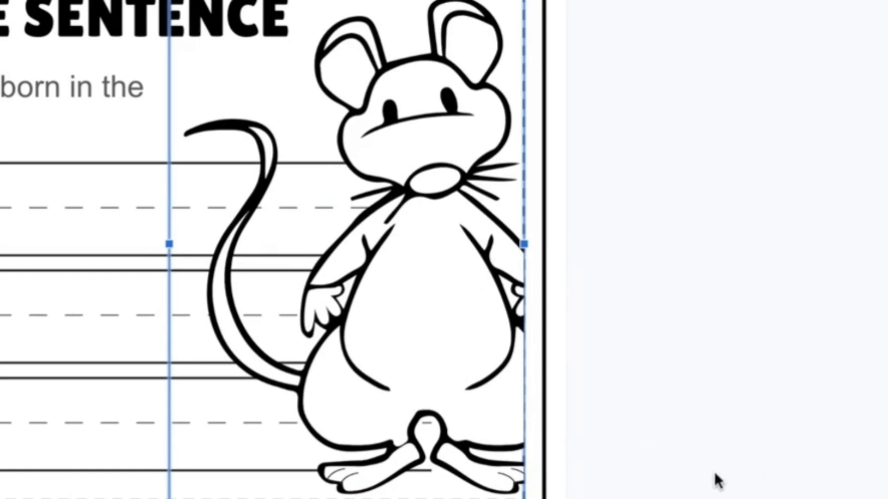
pyautogui.click(703, 476)
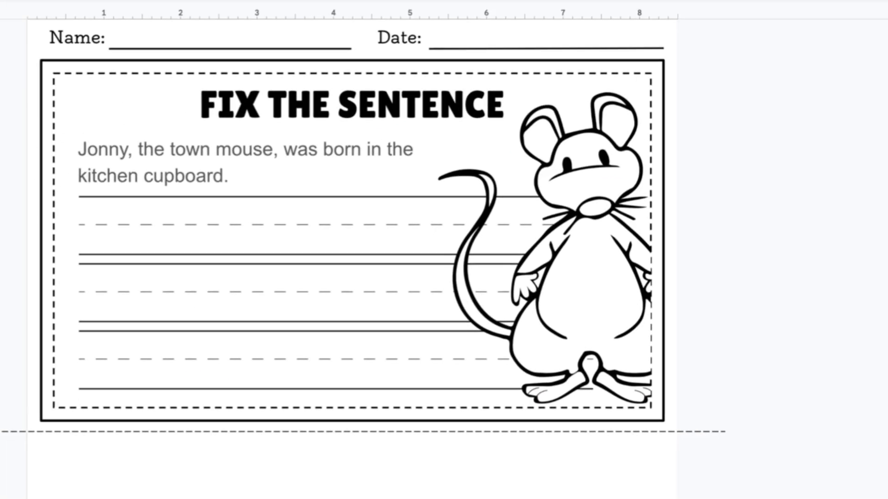
# - Narrow the cropped mouse illustration slightly so its right edge sits just inside the dashed border
pyautogui.click(145, 43)
pyautogui.click(130, 184)
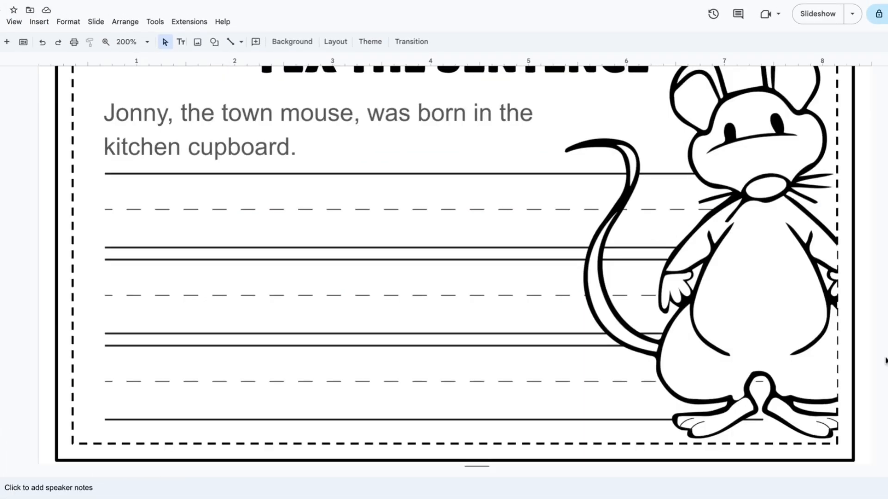
pyautogui.click(805, 324)
pyautogui.moveTo(836, 238); pyautogui.dragTo(834, 239)
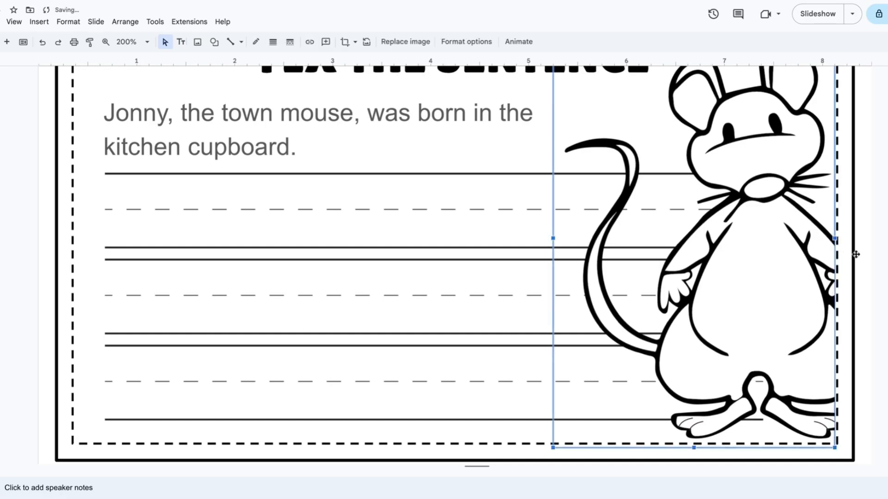
pyautogui.click(884, 282)
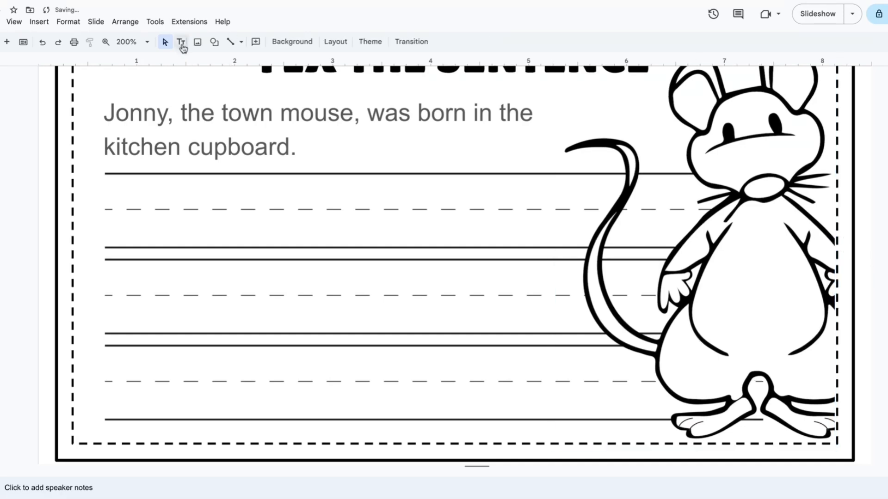
# - Duplicate the entire upper worksheet block, including the Name and Date lines, straight down into the page's lower half
pyautogui.click(130, 42)
pyautogui.click(131, 149)
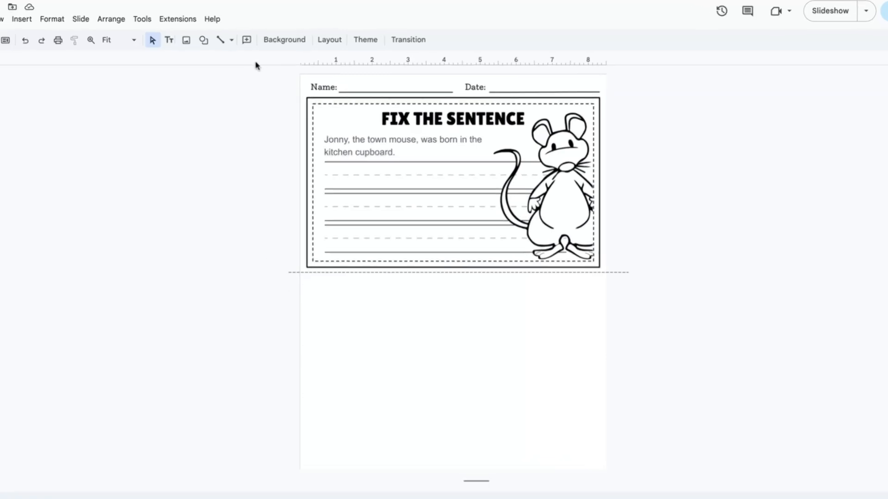
pyautogui.moveTo(309, 77); pyautogui.dragTo(534, 227)
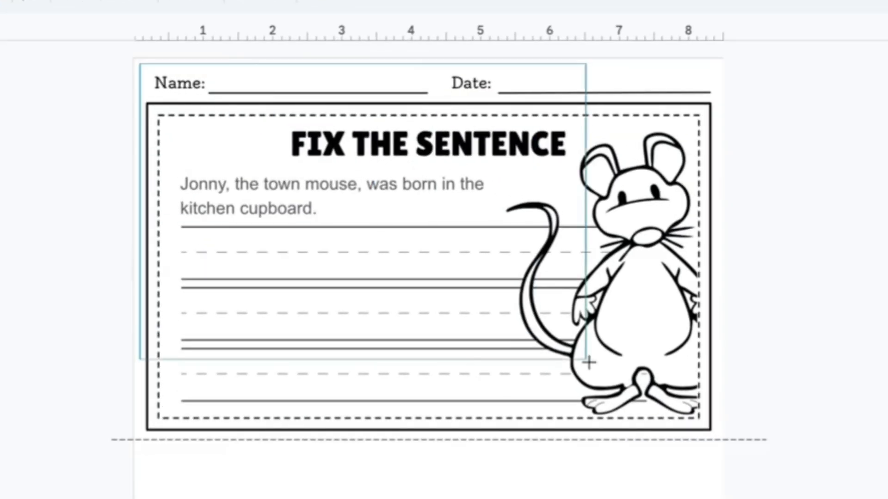
pyautogui.moveTo(589, 363); pyautogui.dragTo(726, 422)
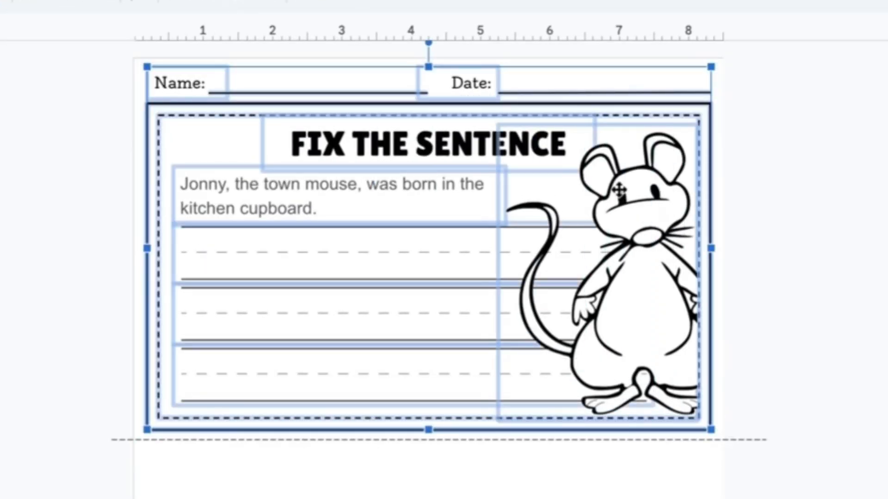
pyautogui.hotkey('shift', 'alt')
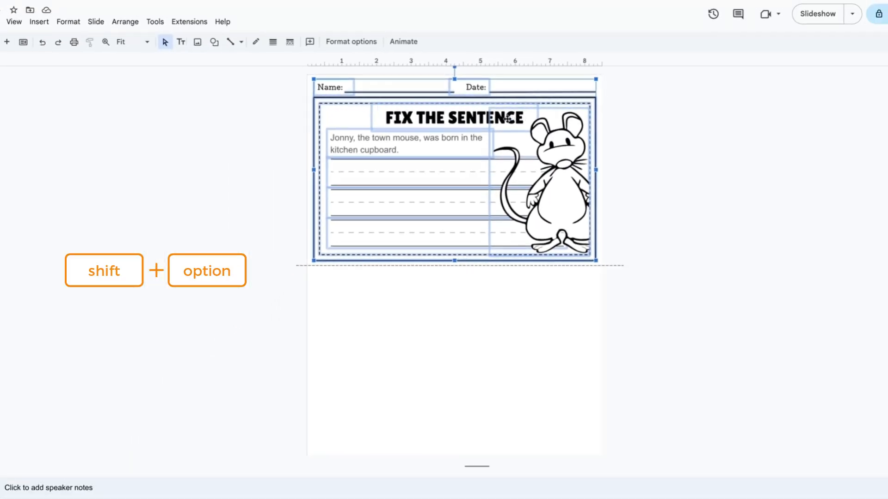
pyautogui.moveTo(507, 118); pyautogui.dragTo(482, 310)
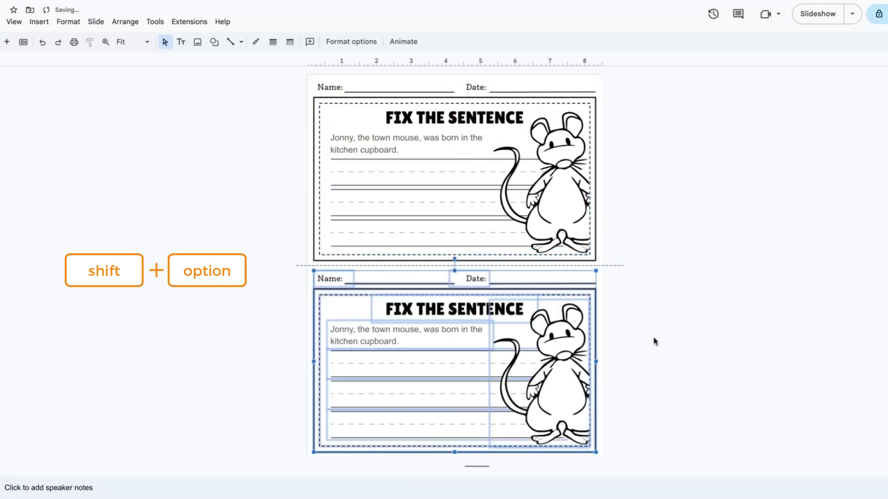
# - Delete the mouse from the lower copy and shift its sentence and three handwriting-lines images together to the right
pyautogui.click(561, 343)
pyautogui.press('Delete')
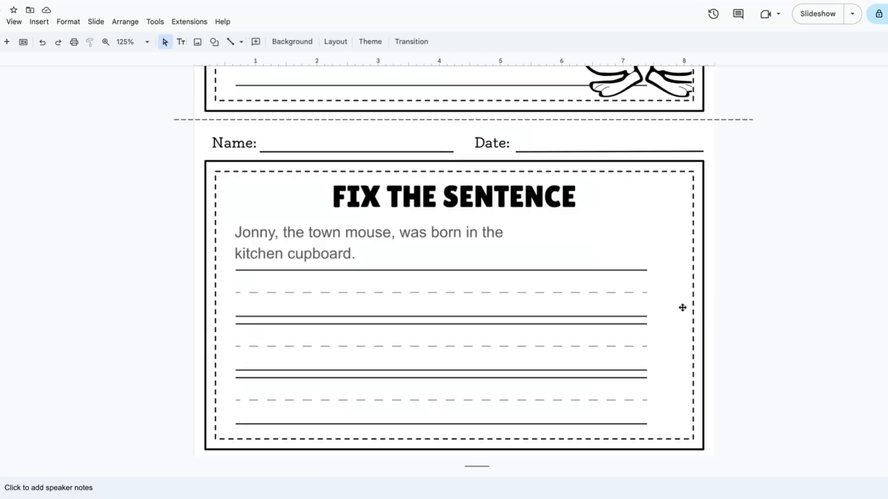
pyautogui.click(583, 401)
pyautogui.keyDown('shift'); pyautogui.click(559, 347); pyautogui.keyUp('shift')
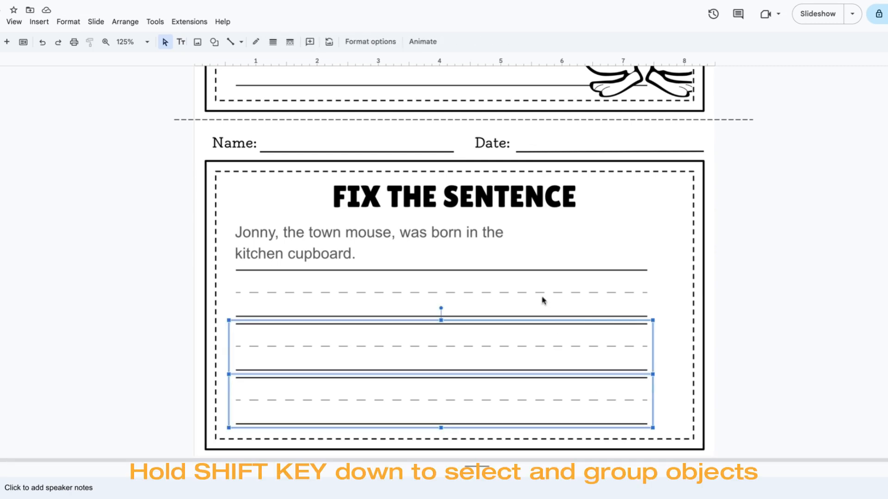
pyautogui.keyDown('shift'); pyautogui.click(542, 299); pyautogui.keyUp('shift')
pyautogui.keyDown('shift'); pyautogui.click(352, 229); pyautogui.keyUp('shift')
pyautogui.moveTo(349, 237); pyautogui.dragTo(386, 238)
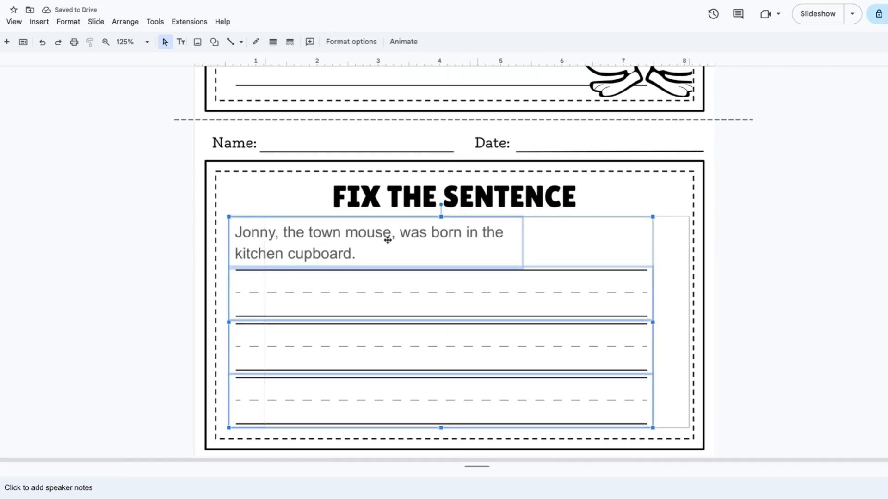
# - Move the lower sentence farther right and paste the bear illustration into the left part of the lower dashed rectangle
pyautogui.click(773, 397)
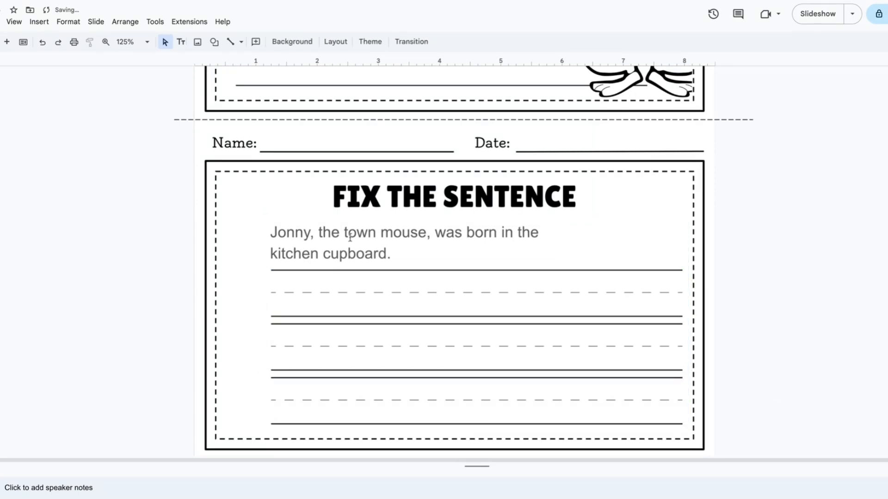
pyautogui.click(349, 237)
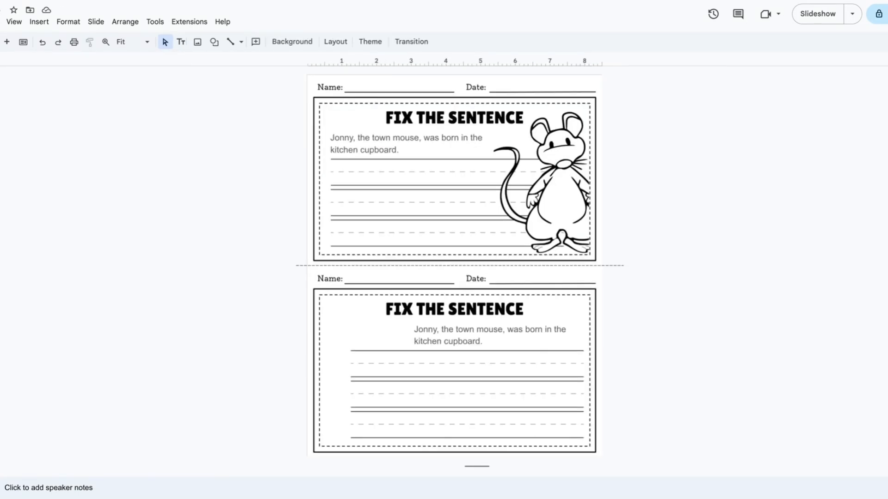
pyautogui.hotkey('ctrl', 'v')
pyautogui.moveTo(613, 76); pyautogui.dragTo(411, 350)
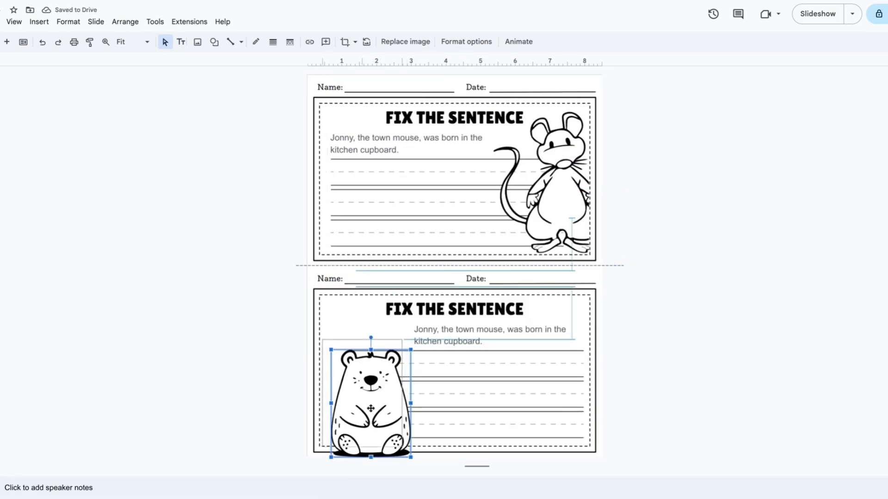
pyautogui.moveTo(386, 434); pyautogui.dragTo(375, 423)
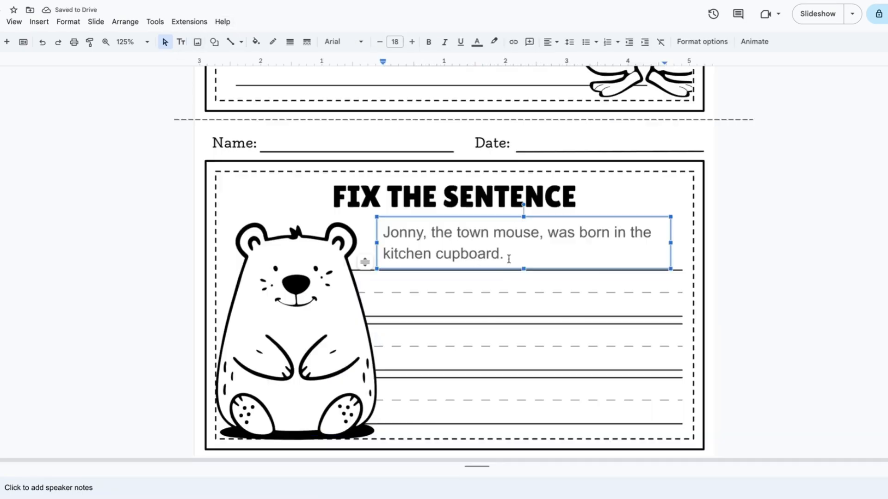
# - Replace the lower box's sentence with "The brown bear is happy winter is finally over."
pyautogui.moveTo(507, 257); pyautogui.dragTo(341, 225)
pyautogui.write('Th')
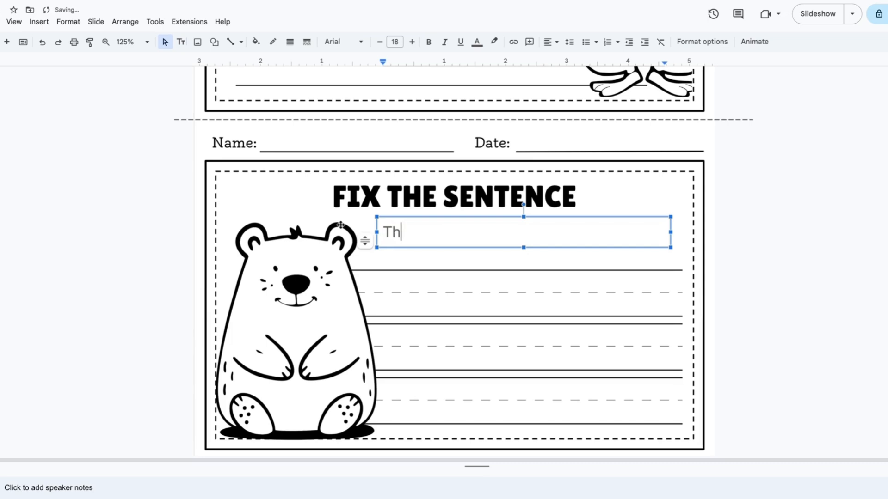
pyautogui.write('e brown bear is happy winter is finally over.')
pyautogui.click(759, 285)
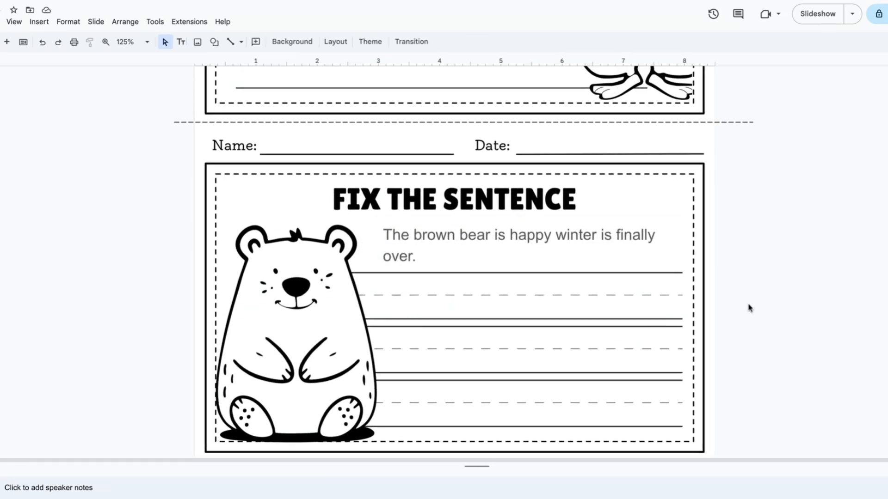
# - Introduce mistakes into both sentences: "berr", "hapy" and "finallie" in the bear's; "jonny", "towne", "mowse" and "borne" in the mouse's
pyautogui.click(478, 238)
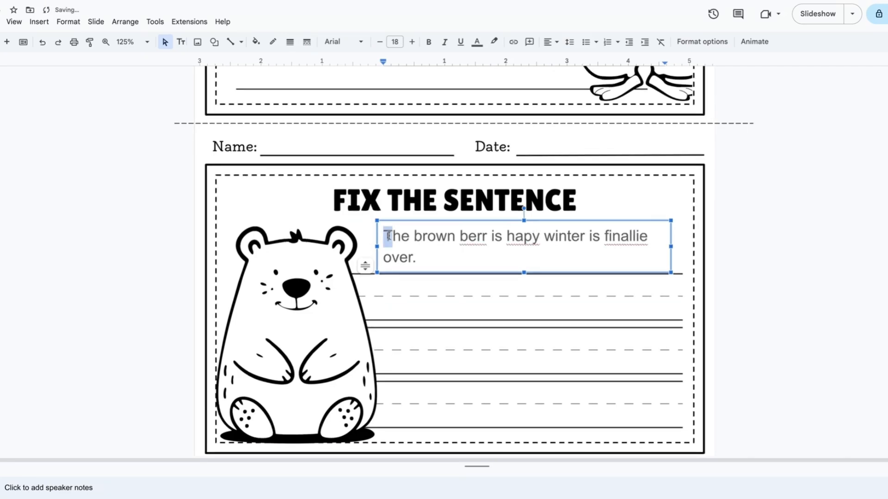
pyautogui.scroll(7, 233, 186)
pyautogui.click(233, 186)
pyautogui.write('j')
pyautogui.click(338, 187)
pyautogui.write('e towne mouse, was born in the')
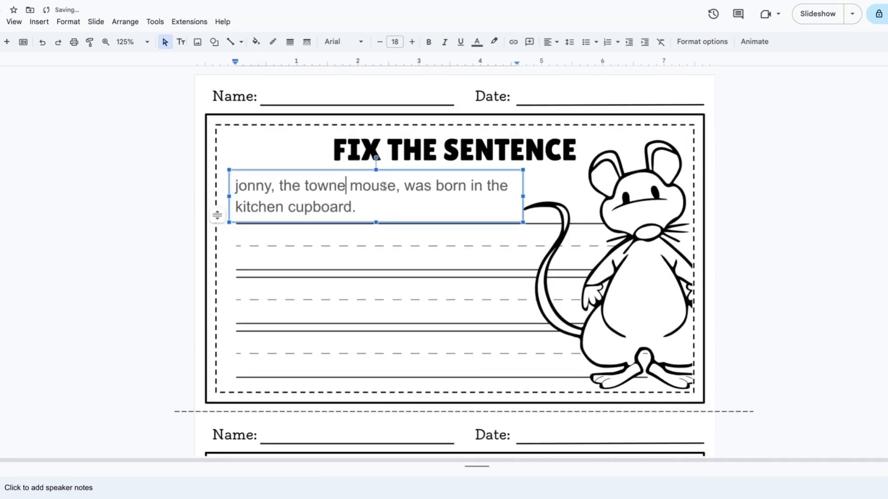
pyautogui.moveTo(379, 186); pyautogui.dragTo(371, 187)
pyautogui.write('w')
pyautogui.click(468, 187)
pyautogui.write('e')
pyautogui.click(758, 277)
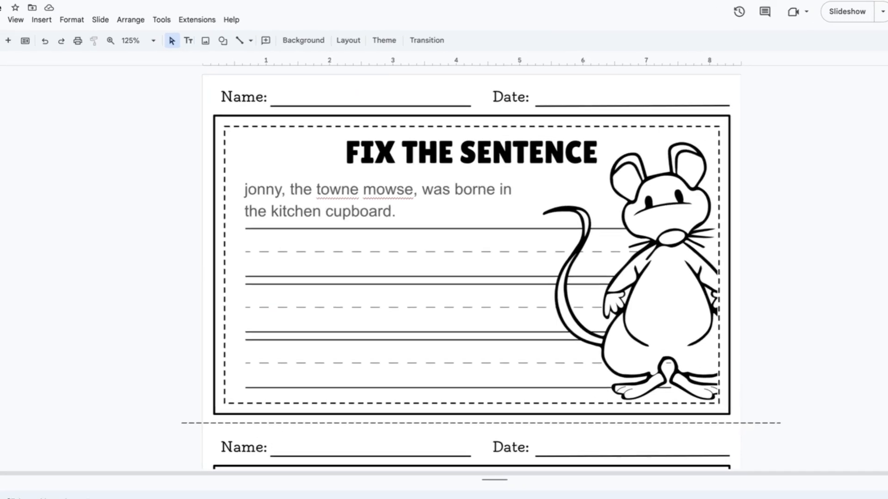
# - Draw a rectangle with rounded top corners, about 1.5 inches wide and 0.5 inch high, beside the page's upper left
pyautogui.click(214, 42)
pyautogui.moveTo(217, 62)
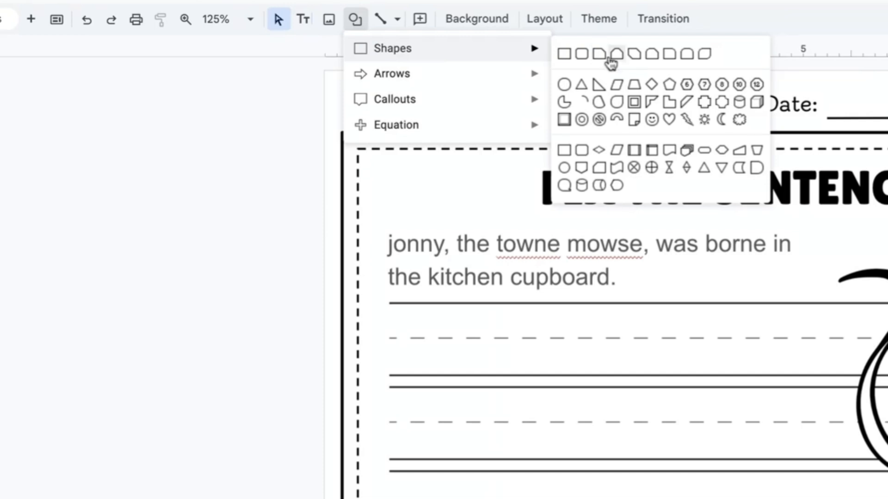
pyautogui.click(687, 54)
pyautogui.moveTo(99, 160)
pyautogui.mouseDown()
pyautogui.moveTo(196, 206)
pyautogui.moveTo(244, 205)
pyautogui.mouseUp()
# - Give the round-topped shape a white fill and a thicker black border
pyautogui.click(420, 19)
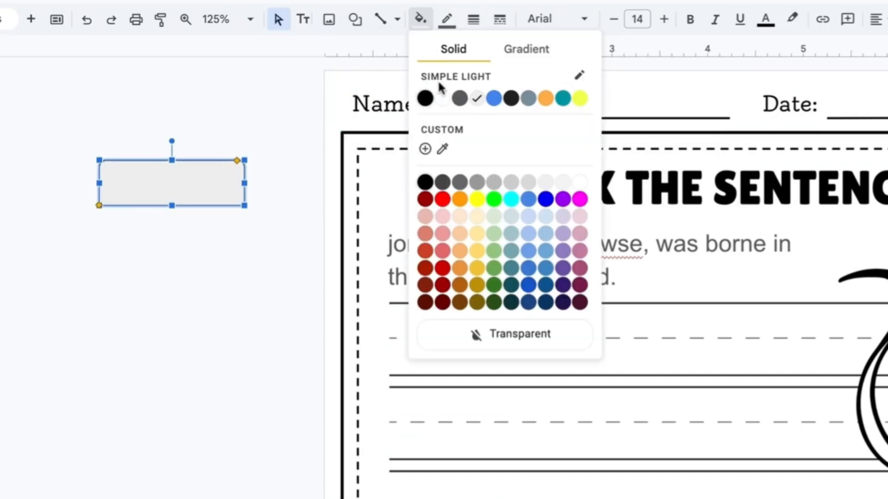
pyautogui.click(442, 98)
pyautogui.click(447, 19)
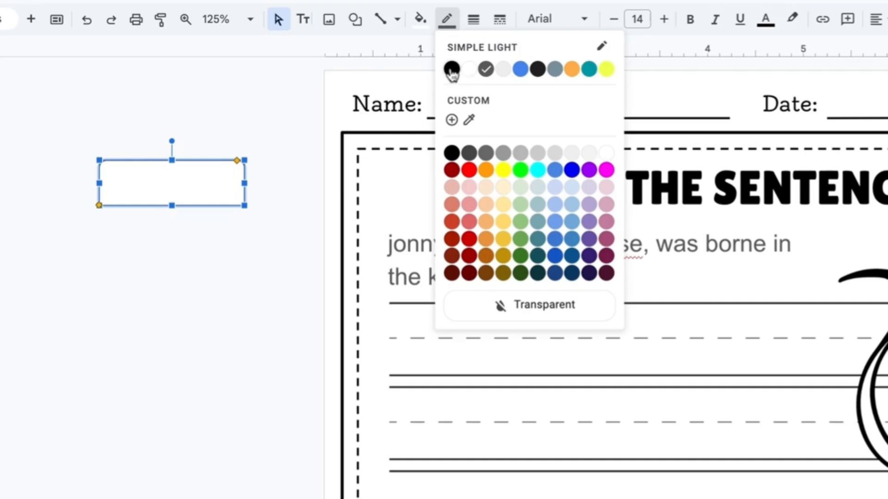
pyautogui.click(451, 69)
pyautogui.click(473, 20)
pyautogui.click(493, 74)
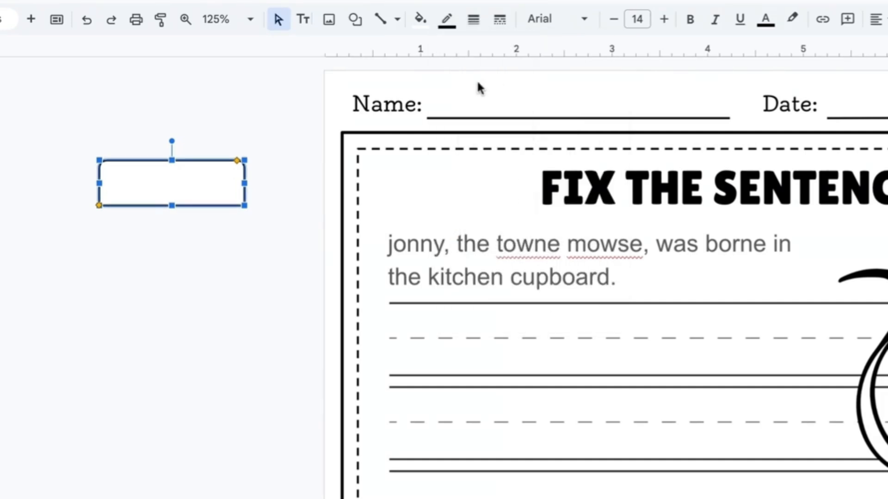
# - Add a text box below the round-topped shape reading "4 errors" and set its text color to black
pyautogui.click(303, 19)
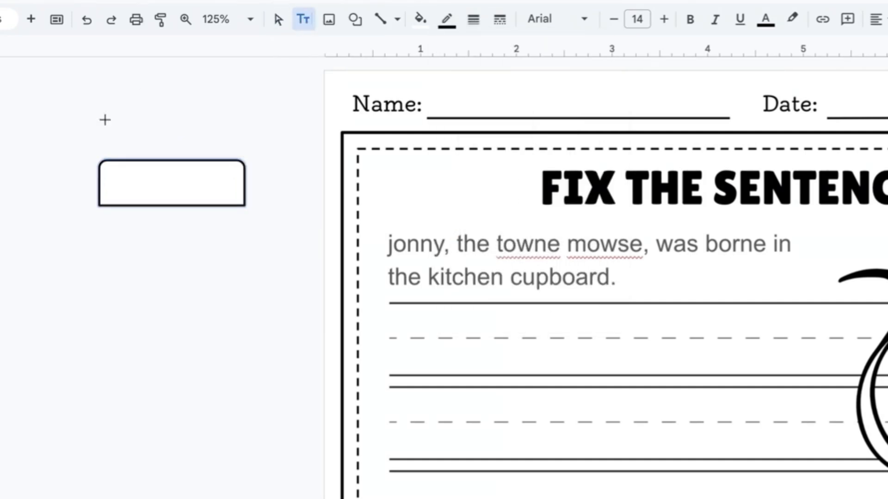
pyautogui.click(88, 273)
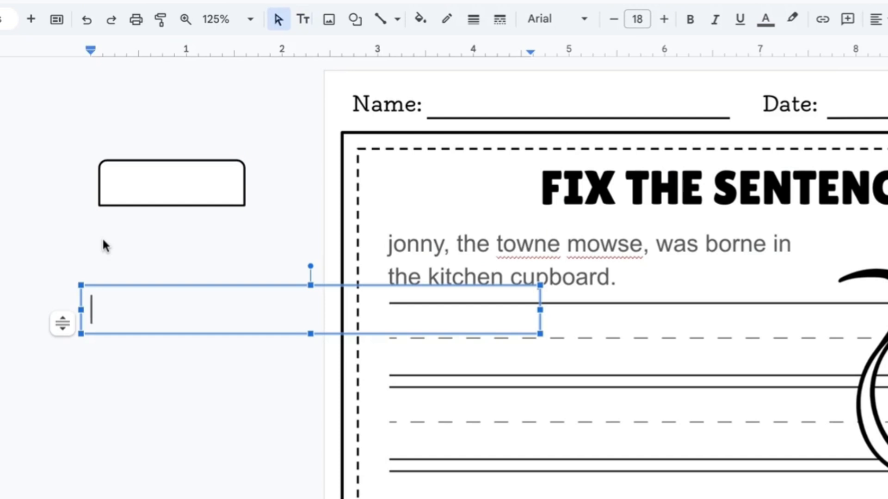
pyautogui.write('4 err')
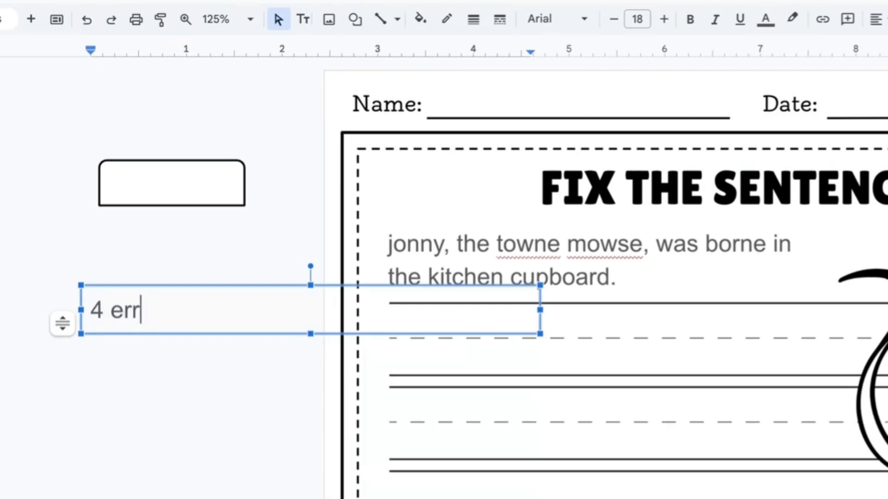
pyautogui.write('ors')
pyautogui.click(765, 20)
pyautogui.click(768, 69)
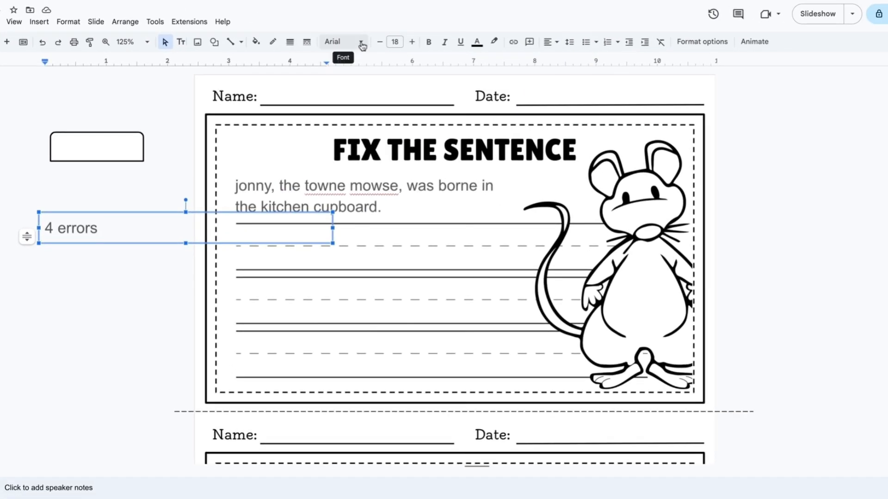
# - Narrow the "4 errors" text box, place it just below the round-topped shape, and center its text horizontally and vertically
pyautogui.click(362, 45)
pyautogui.moveTo(354, 150)
pyautogui.click(491, 194)
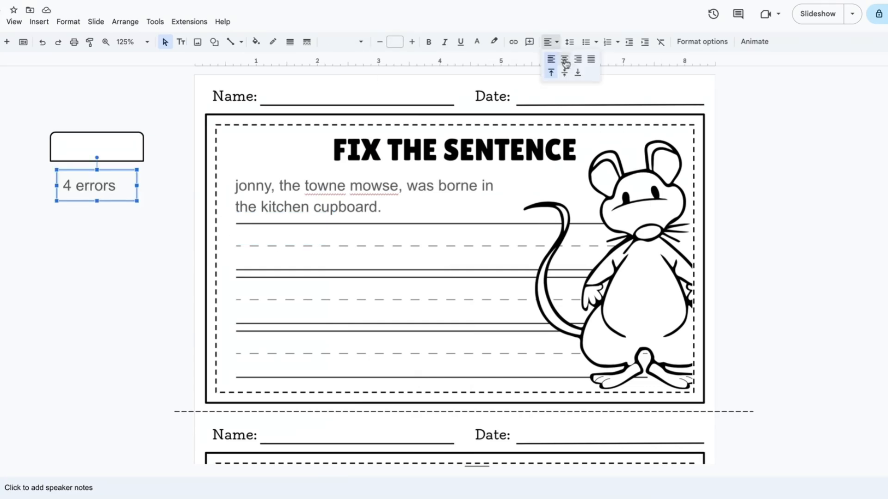
pyautogui.click(565, 62)
pyautogui.click(554, 42)
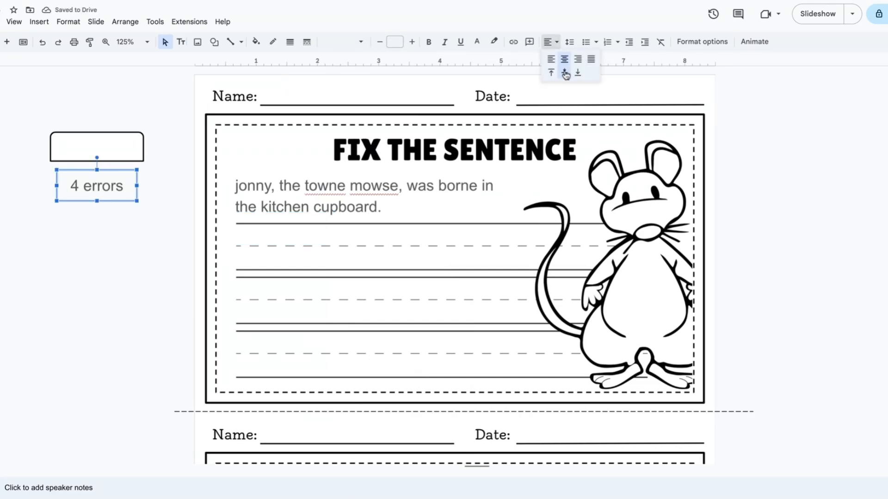
pyautogui.click(565, 73)
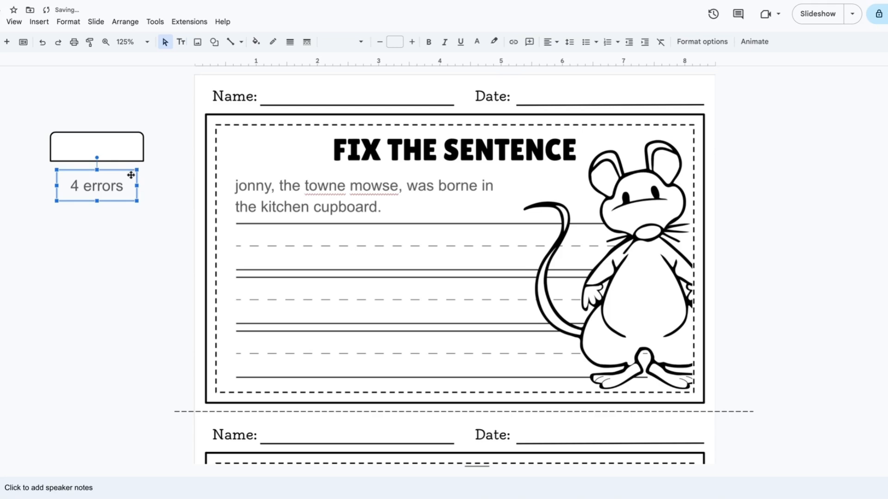
# - Place the "4 errors" text box over the round-topped shape and group the two into one label
pyautogui.moveTo(131, 175); pyautogui.dragTo(121, 131)
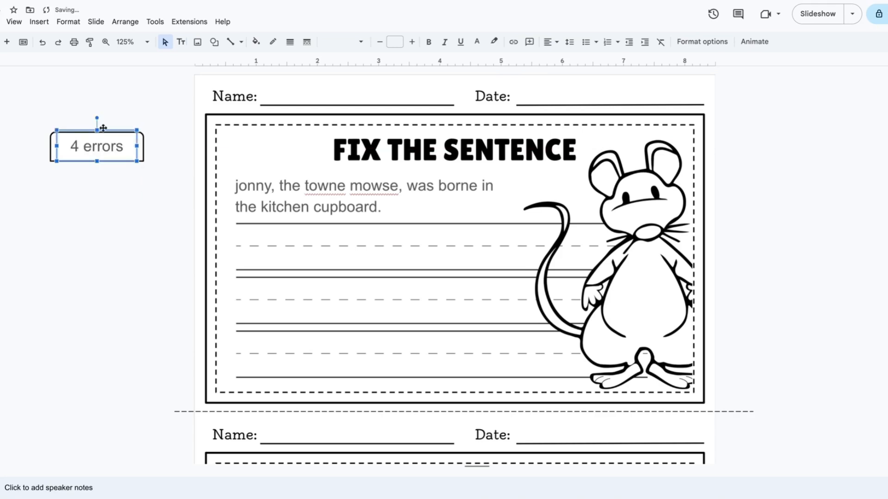
pyautogui.click(97, 211)
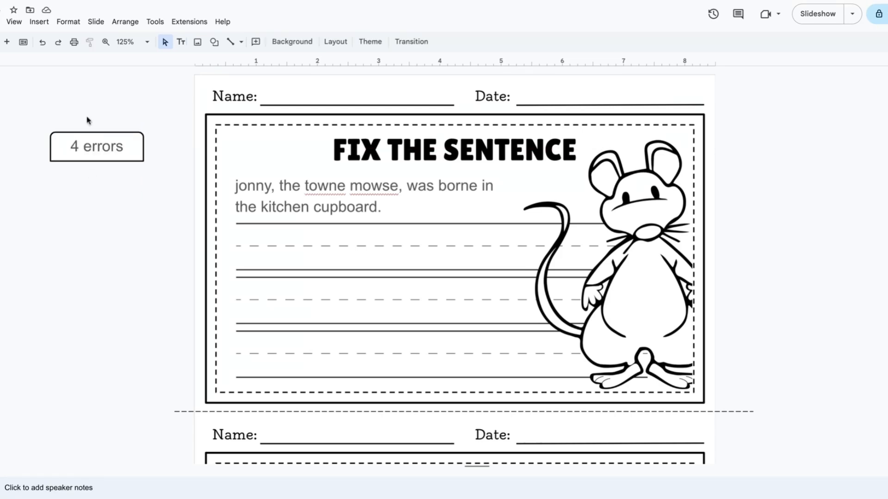
pyautogui.moveTo(46, 103); pyautogui.dragTo(137, 200)
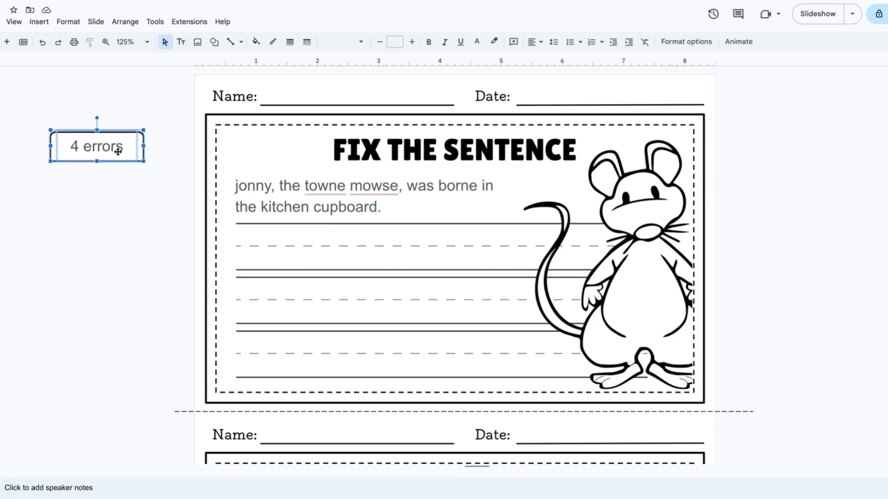
pyautogui.rightClick(117, 146)
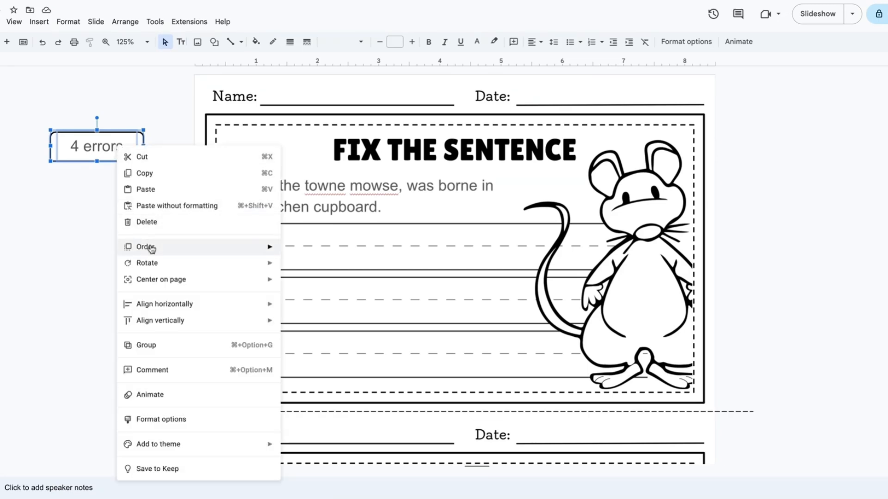
pyautogui.click(153, 350)
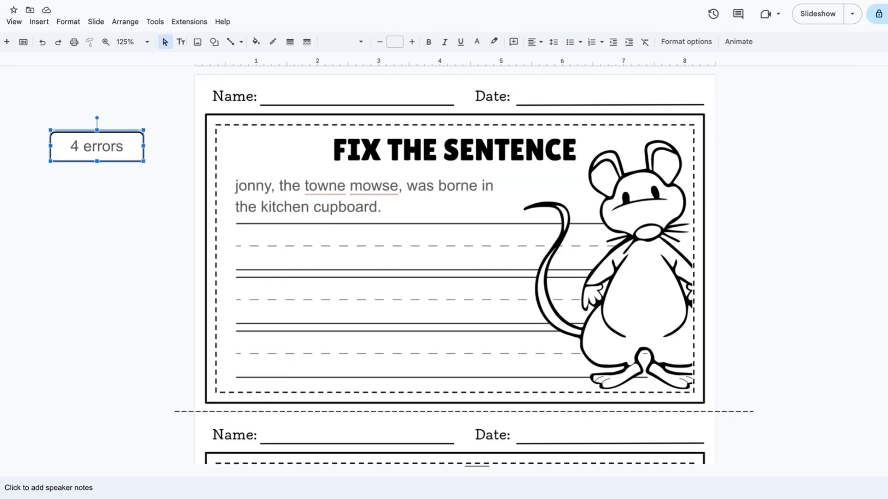
# - Move the grouped "4 errors" label onto the last handwriting line of the mouse exercise, just beside the mouse
pyautogui.moveTo(121, 133); pyautogui.dragTo(518, 340)
pyautogui.scroll(-1, 640, 327)
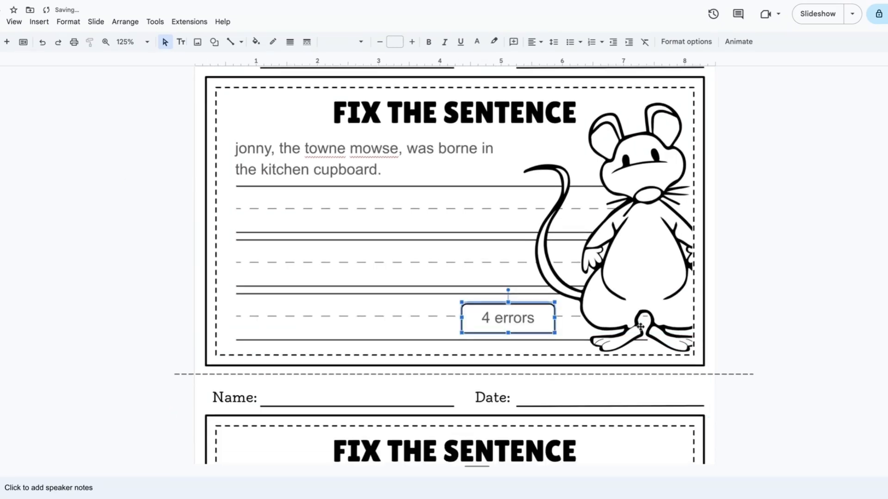
pyautogui.scroll(-3, 502, 227)
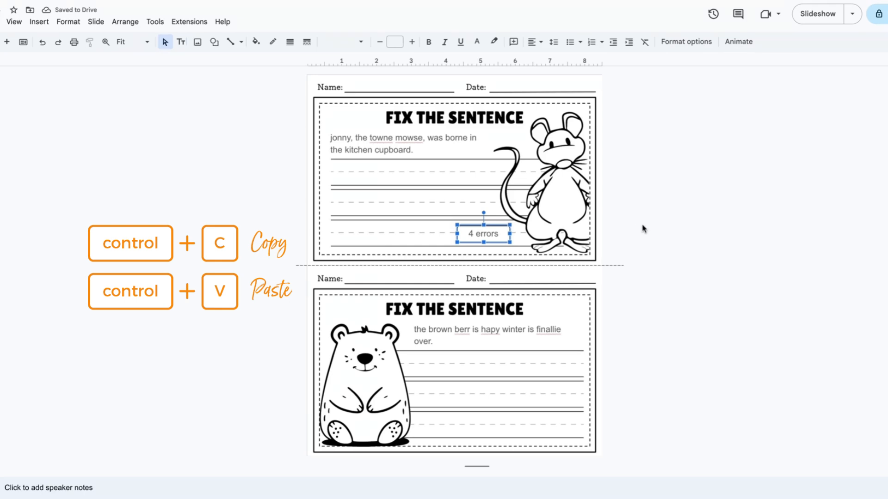
# - Duplicate the "4 errors" label and place the copy at the right end of the bear exercise's last handwriting line
pyautogui.hotkey('ctrl', 'c')
pyautogui.hotkey('ctrl', 'v')
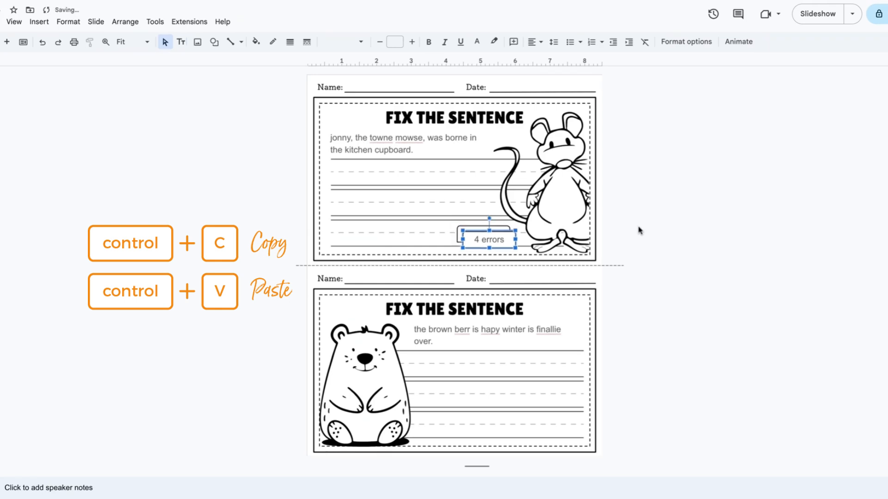
pyautogui.moveTo(506, 233); pyautogui.dragTo(568, 420)
pyautogui.press('Escape')
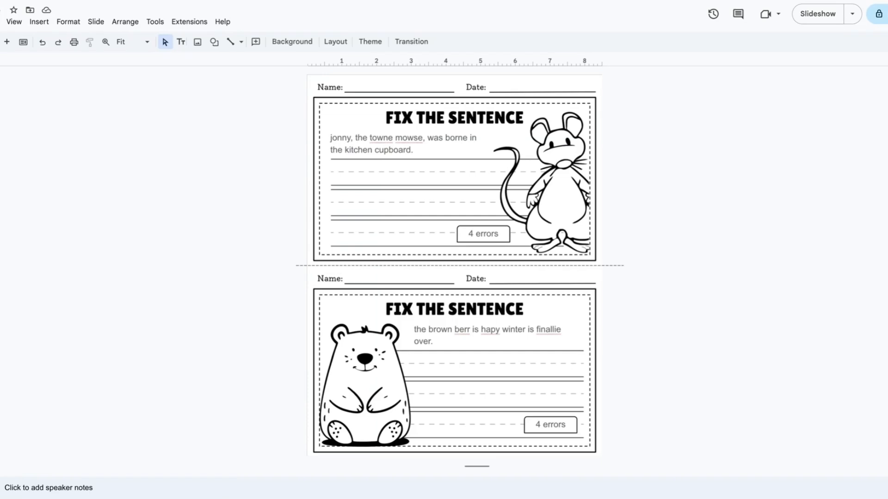
# - Increase the font size of both exercise sentences by one step and nudge the bear image slightly to the right
pyautogui.click(521, 333)
pyautogui.keyDown('shift'); pyautogui.click(452, 143); pyautogui.keyUp('shift')
pyautogui.click(409, 42)
pyautogui.click(349, 385)
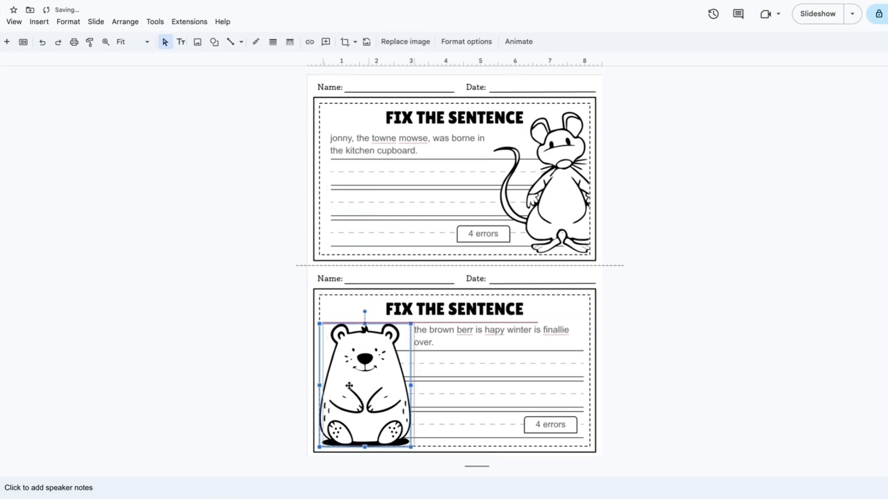
pyautogui.moveTo(349, 385); pyautogui.dragTo(352, 384)
pyautogui.click(743, 406)
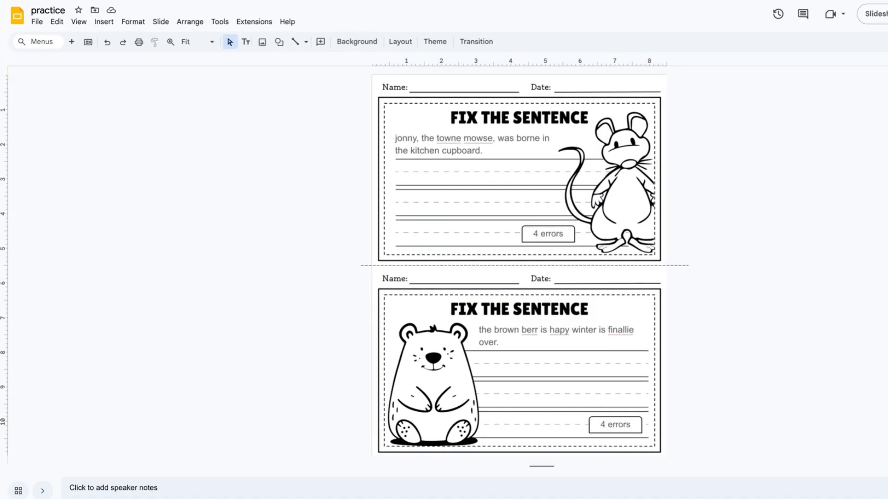
# - Show the filmstrip and duplicate the finished worksheet slide
pyautogui.click(78, 21)
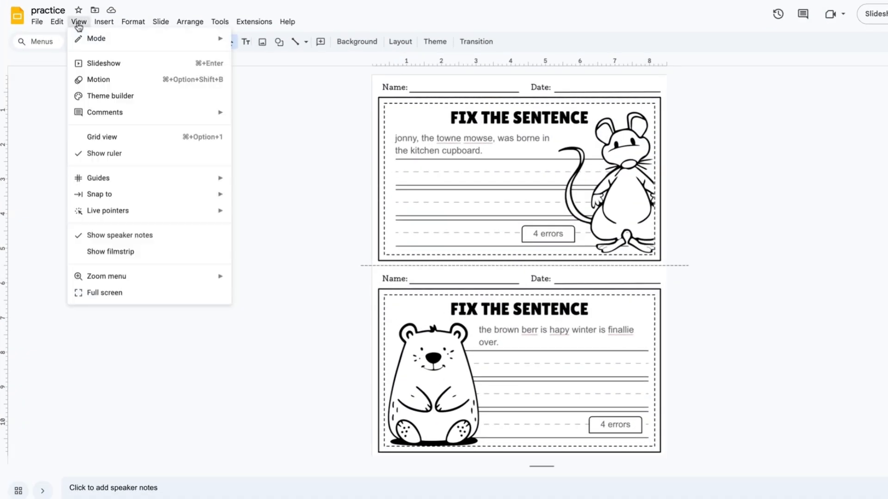
pyautogui.click(119, 257)
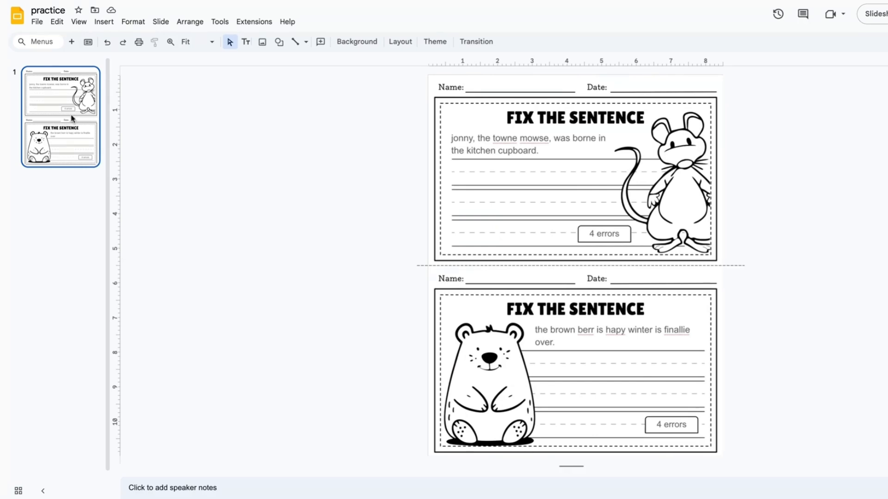
pyautogui.rightClick(134, 149)
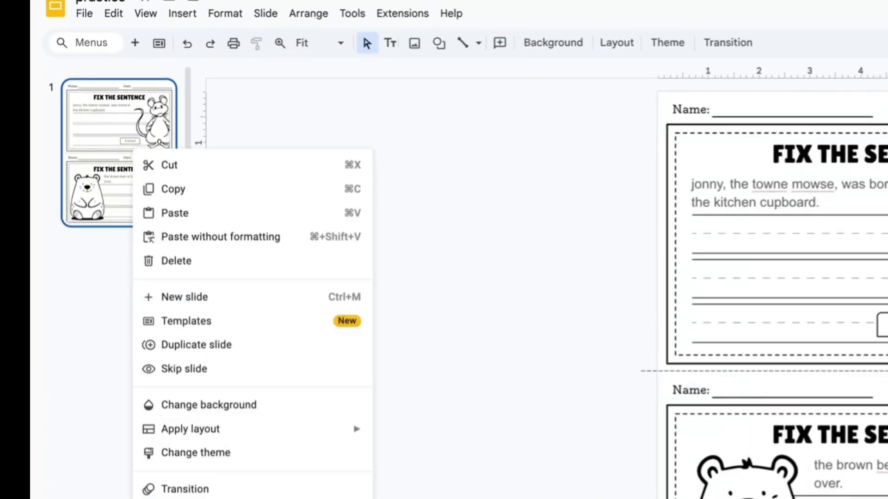
pyautogui.click(172, 346)
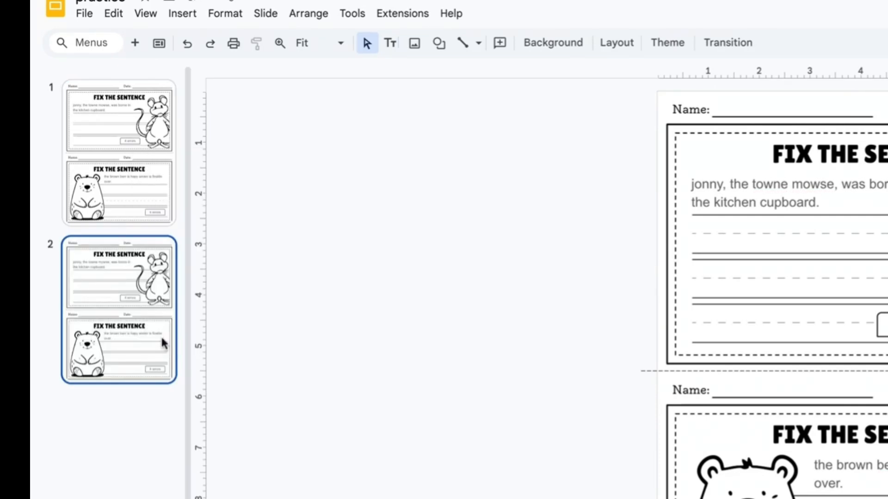
# - Delete the mouse and bear images from the duplicated slide
pyautogui.click(864, 237)
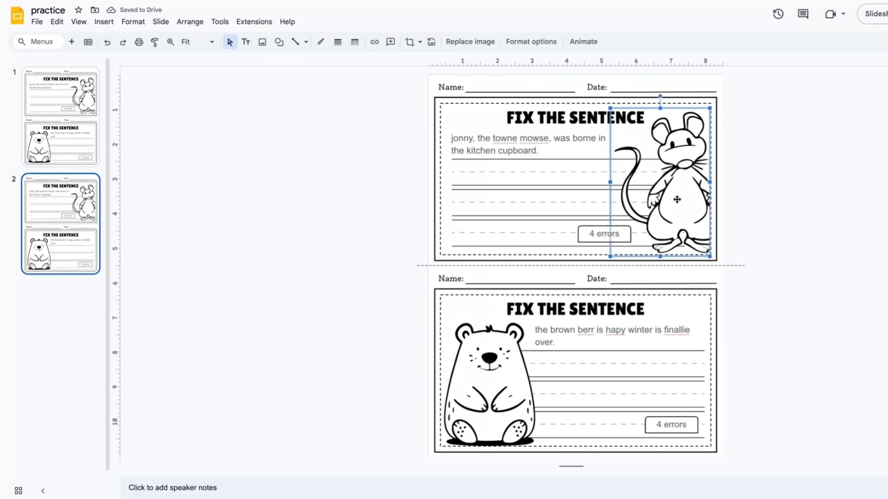
pyautogui.press('Delete')
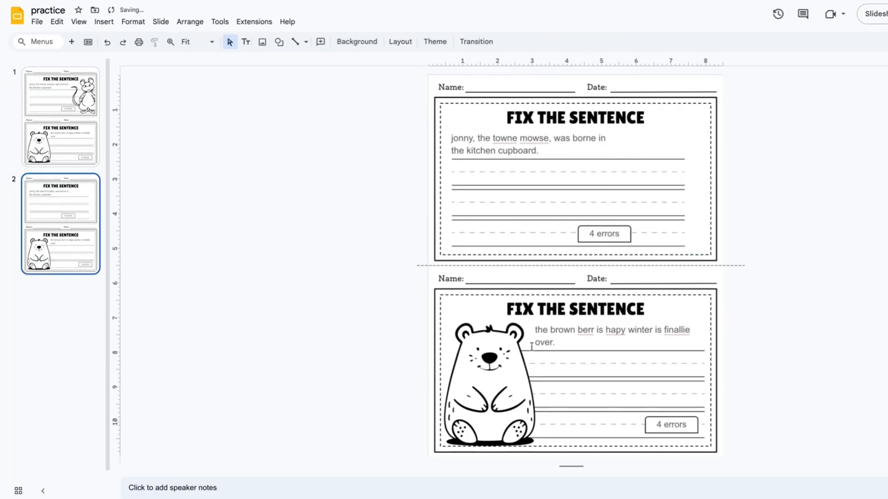
pyautogui.click(498, 371)
pyautogui.press('Delete')
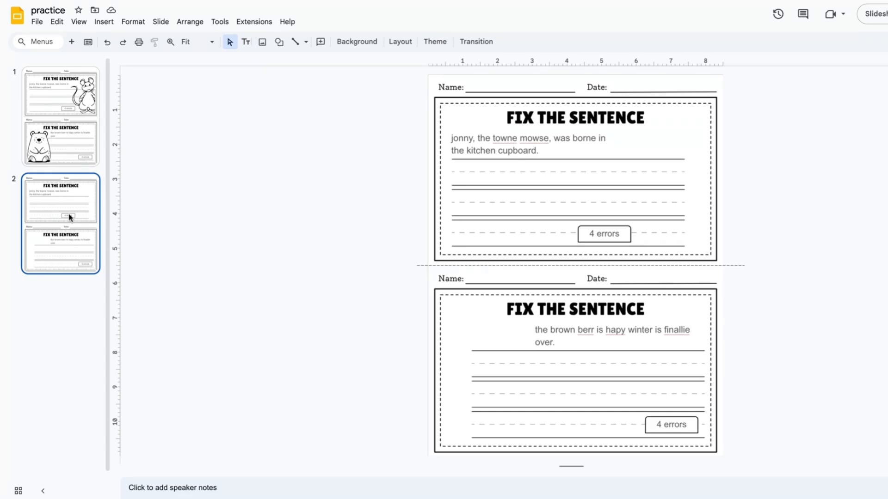
# - Duplicate the slide without animals twice to make more blank worksheet pages
pyautogui.rightClick(71, 218)
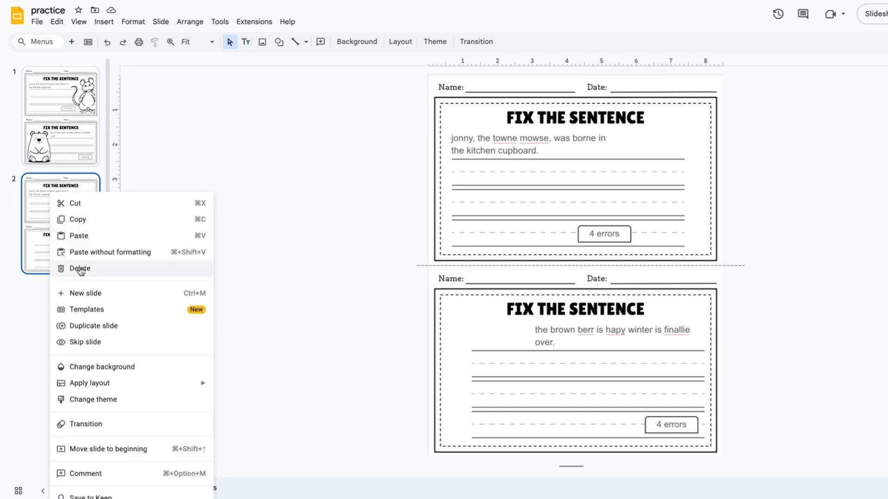
pyautogui.click(90, 326)
pyautogui.rightClick(85, 346)
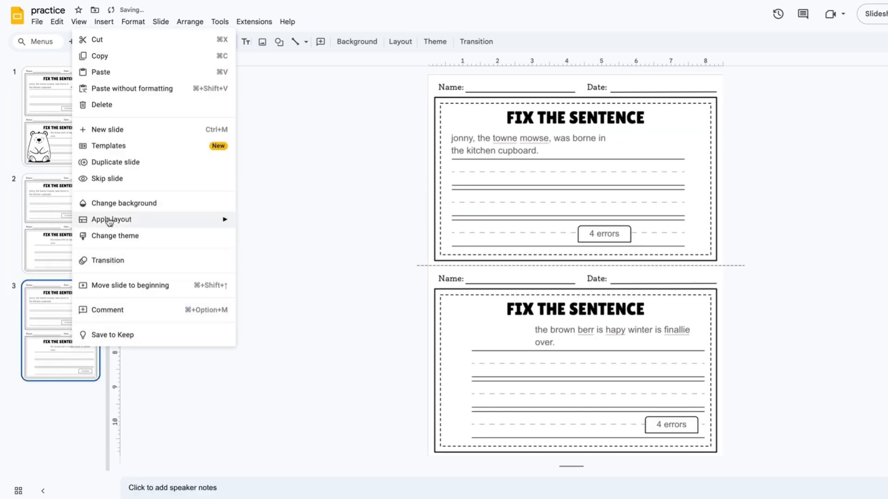
pyautogui.click(92, 160)
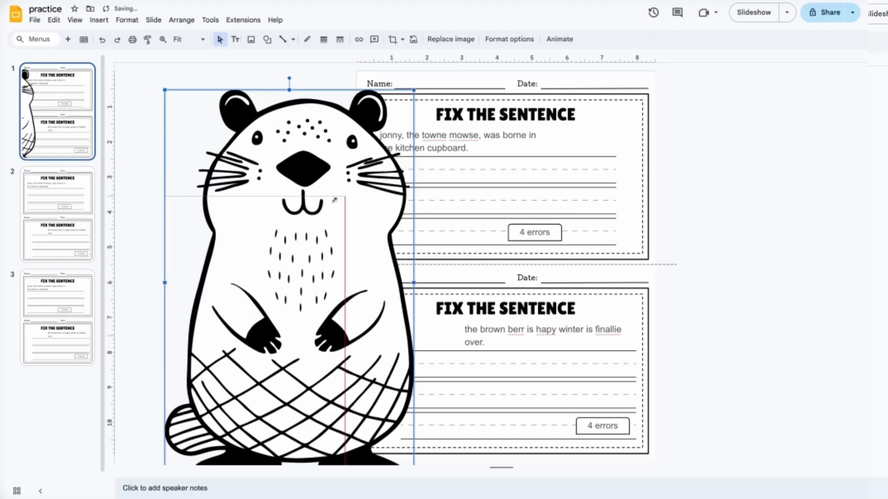
# - Scale down the beaver image, fit it at the right of the upper exercise, and shift the "4 errors" label left to clear its tail
pyautogui.moveTo(414, 79); pyautogui.dragTo(247, 349)
pyautogui.moveTo(201, 422); pyautogui.dragTo(592, 199)
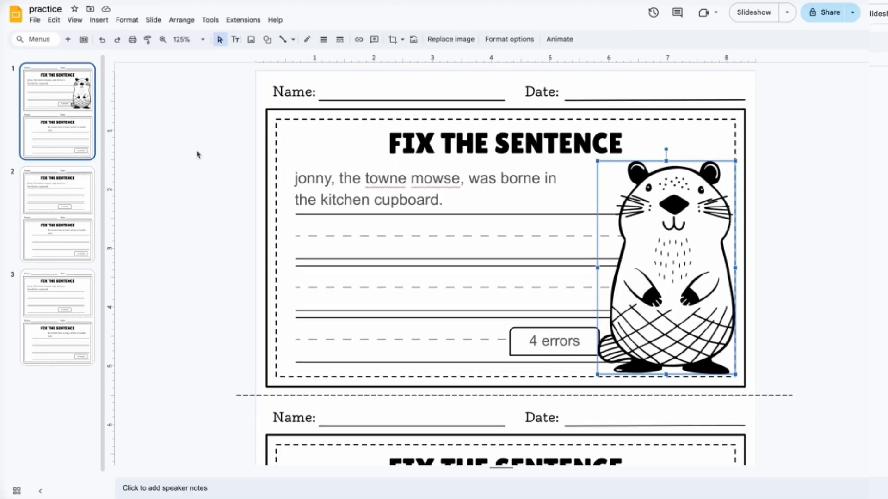
pyautogui.click(561, 331)
pyautogui.moveTo(583, 332); pyautogui.dragTo(570, 332)
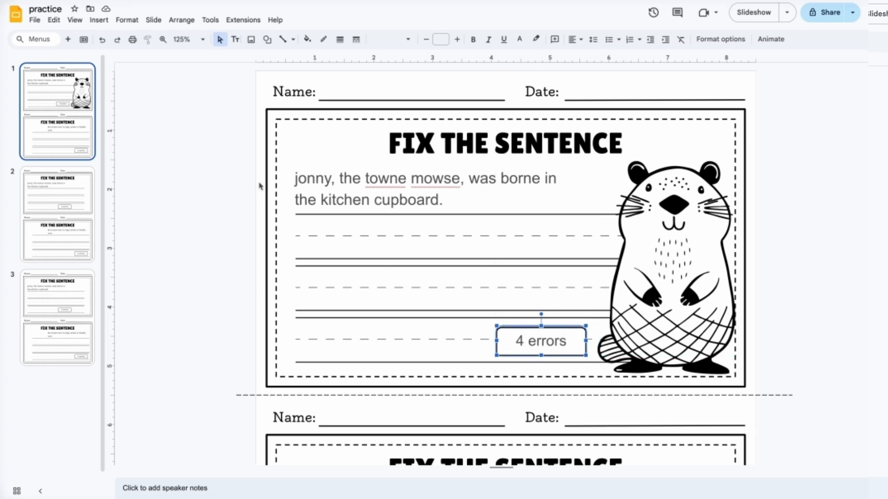
# - Replace the upper exercise's sentence with "The beaver is a hardworking and known for building out of wood and mud."
pyautogui.click(356, 199)
pyautogui.hotkey('ctrl', 'a')
pyautogui.hotkey('ctrl', 'v')
# - Introduce four errors in the beaver sentence: lowercase "the", "beever", "nown" and "wud"
pyautogui.click(304, 177)
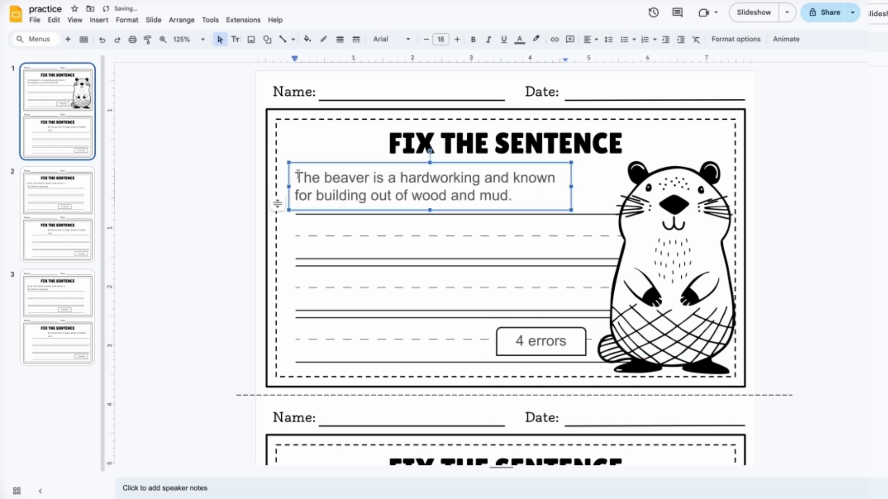
pyautogui.press('BackSpace')
pyautogui.write('t')
pyautogui.moveTo(345, 178); pyautogui.dragTo(336, 178)
pyautogui.write('e')
pyautogui.click(516, 180)
pyautogui.press('BackSpace')
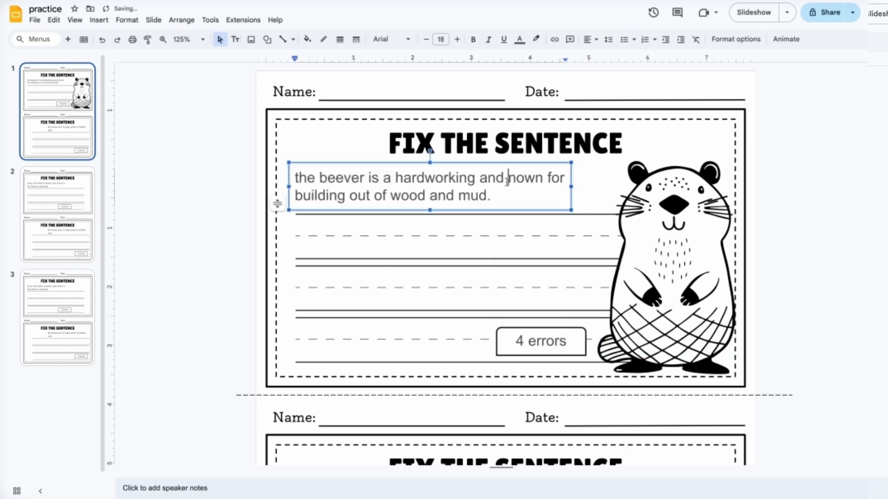
pyautogui.moveTo(412, 195); pyautogui.dragTo(399, 195)
pyautogui.write('u')
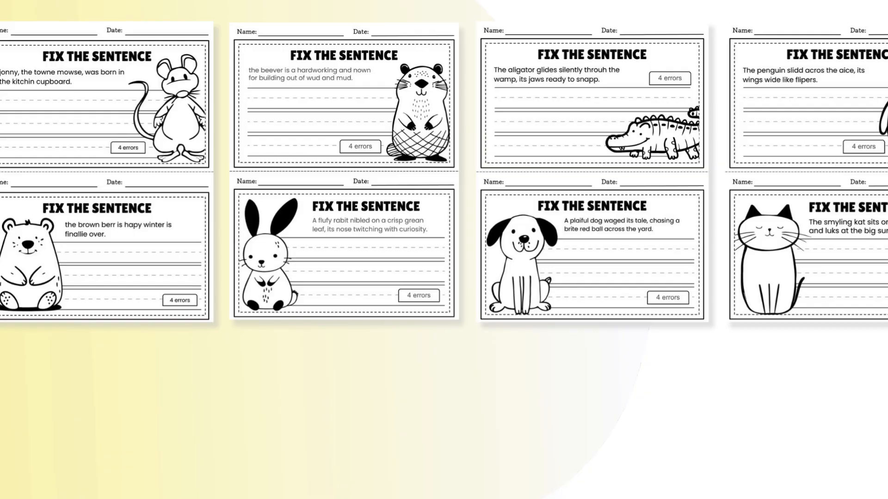